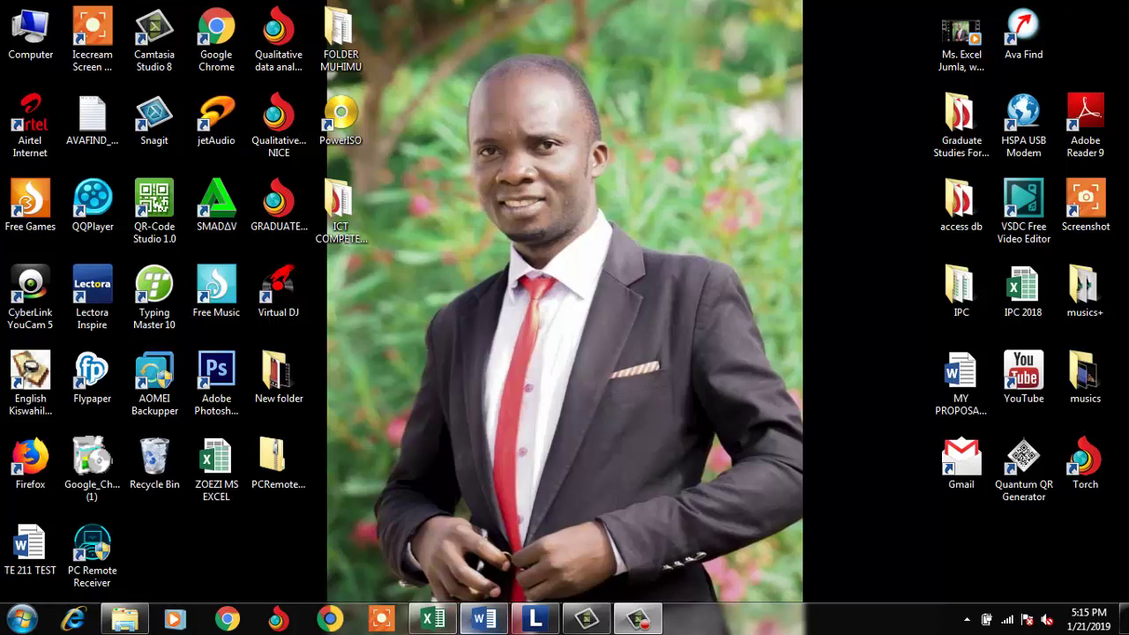
Step: Bring the ZOEZI MS EXCEL workbook with the student scores and empty GRADE and REMARKS columns to the front
click(432, 619)
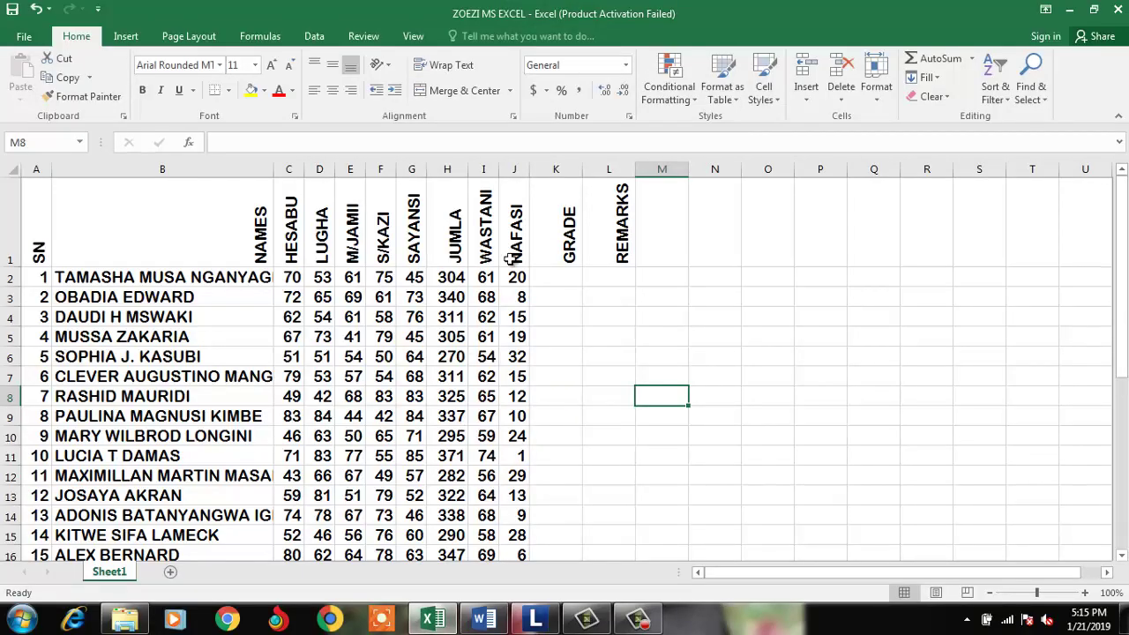
click(561, 275)
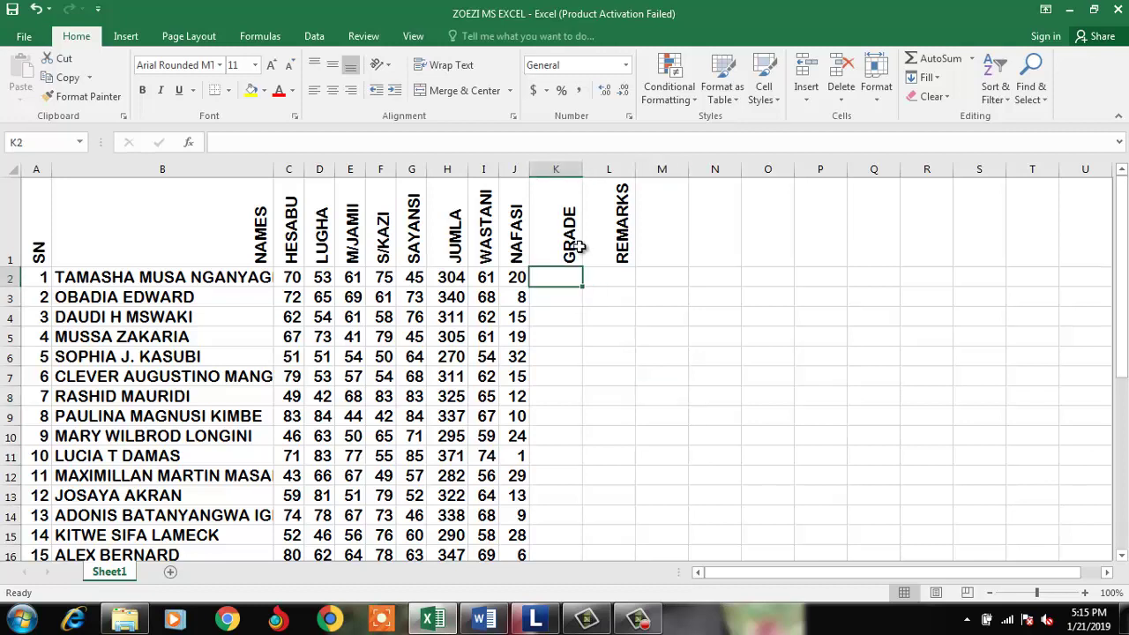
click(607, 280)
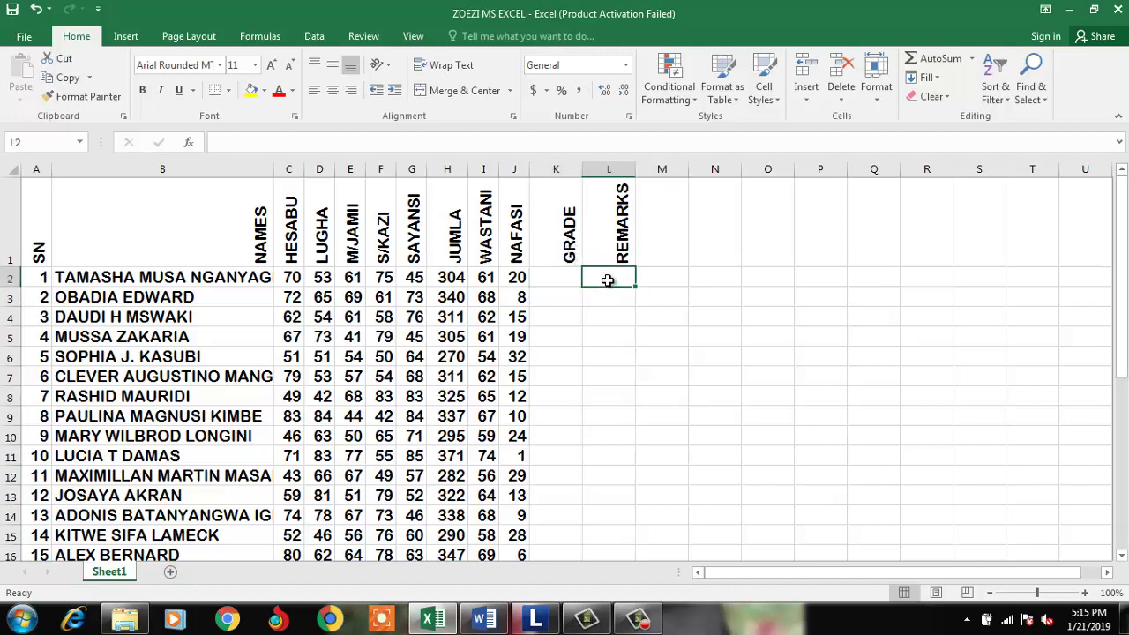
click(551, 276)
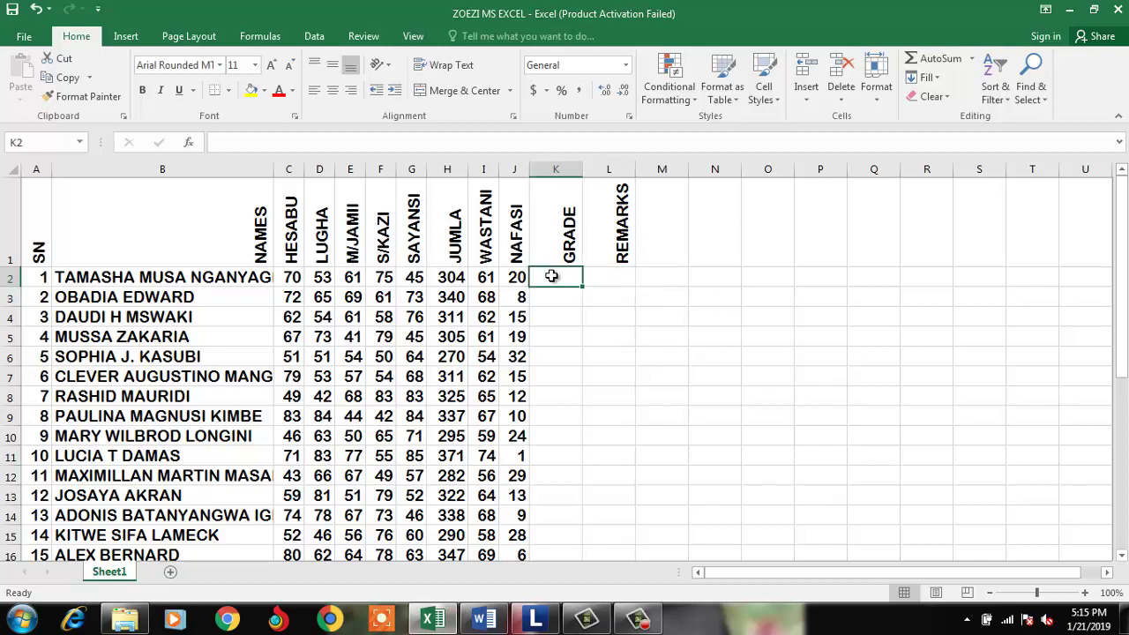
click(464, 278)
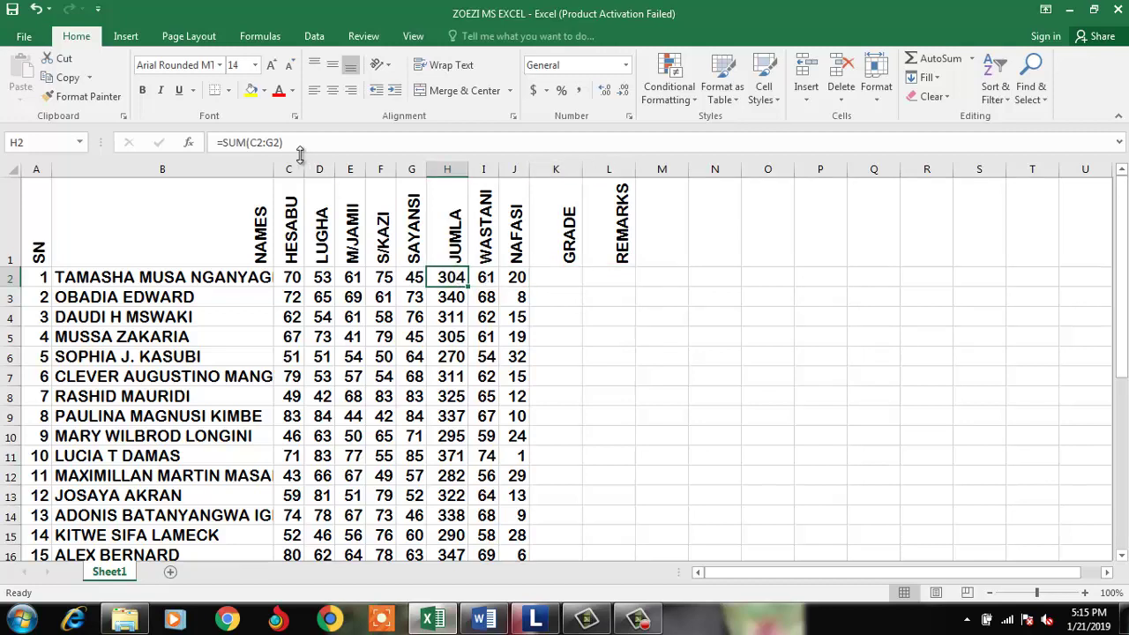
click(483, 277)
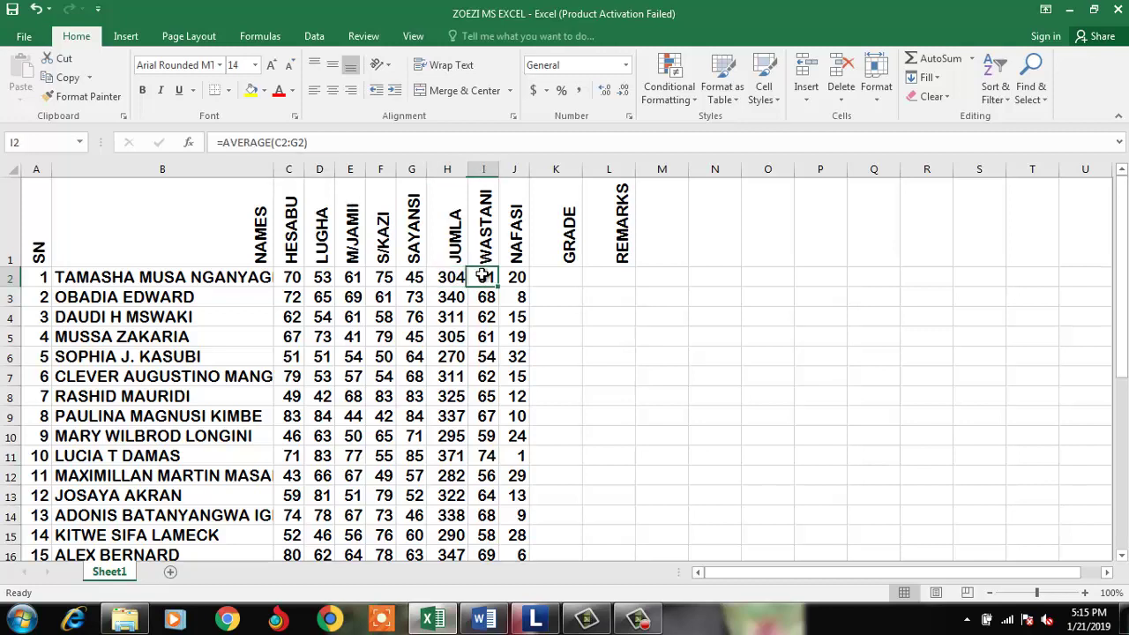
click(513, 277)
click(566, 279)
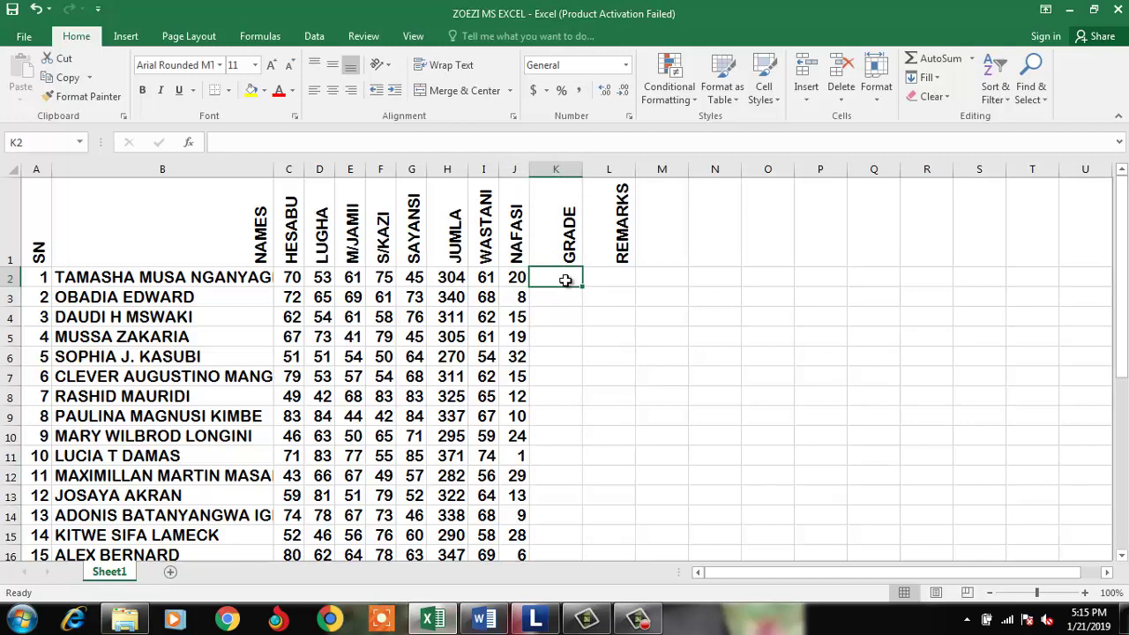
Step: In the Word grading scheme, highlight grade A's 81-100 range and grade B's range up to 80
click(483, 619)
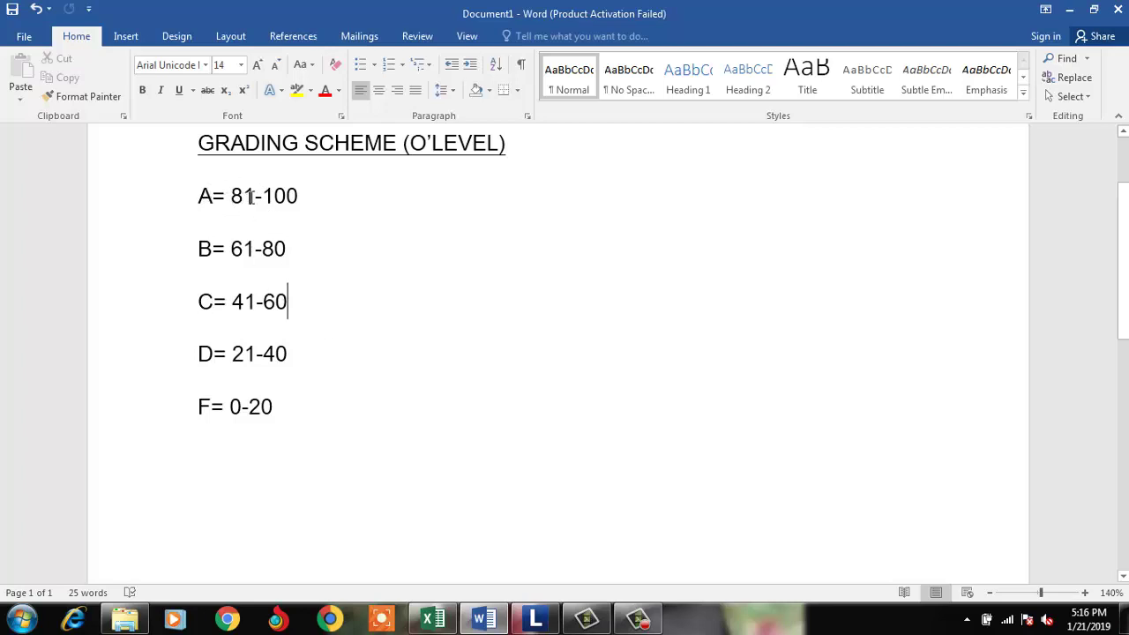
drag(255, 195, 230, 196)
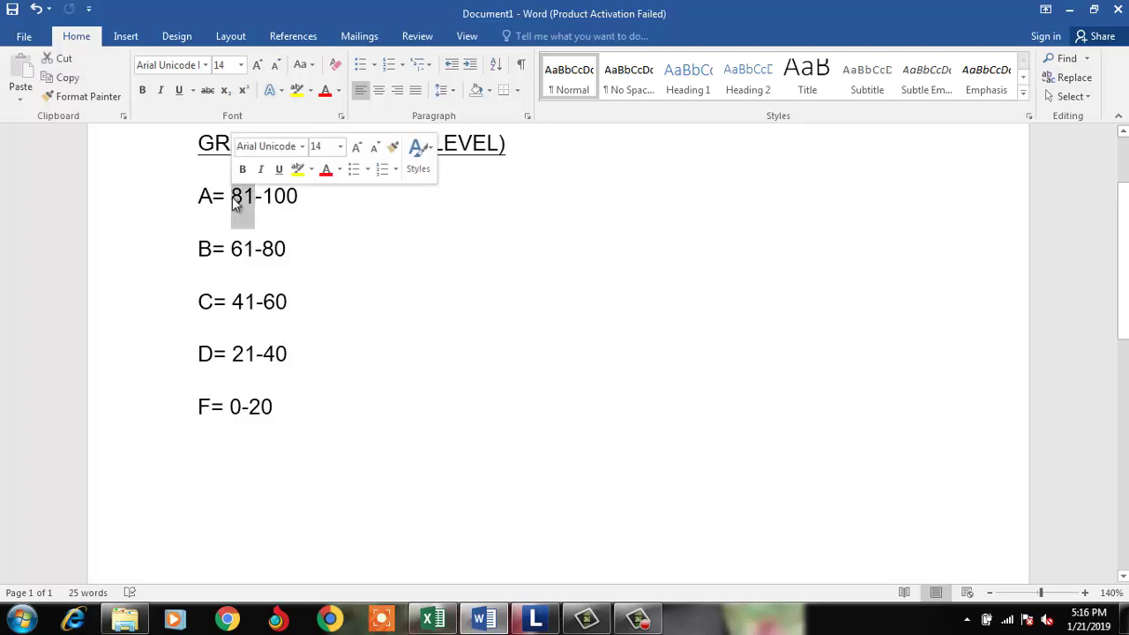
drag(298, 196, 274, 196)
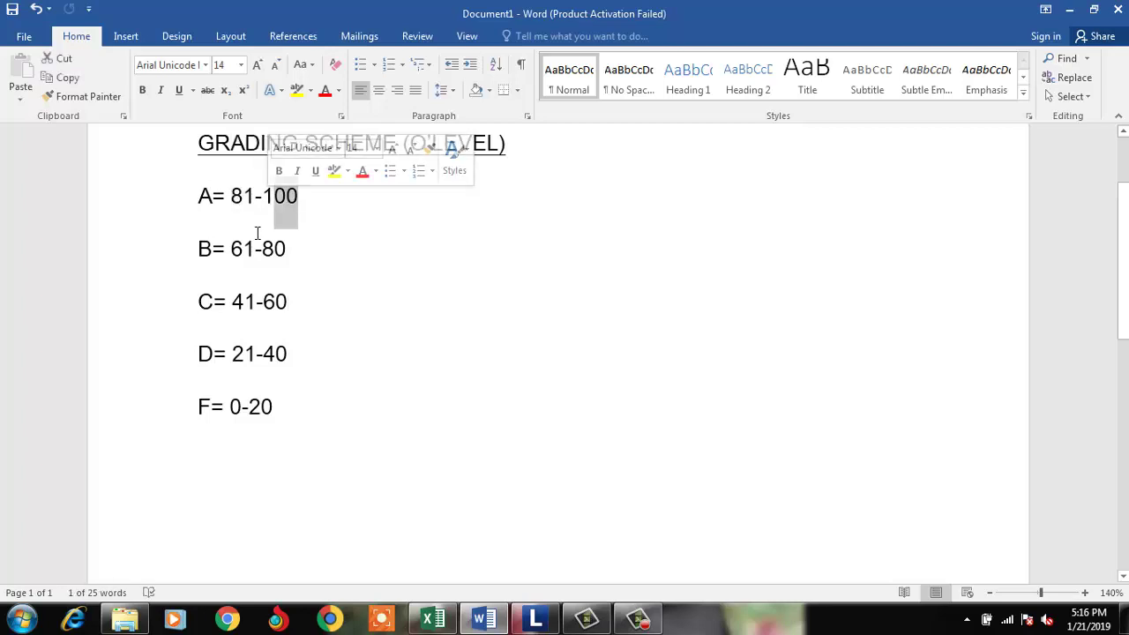
mouse_move(255, 248)
mouse_down()
mouse_move(230, 248)
mouse_move(266, 254)
mouse_up()
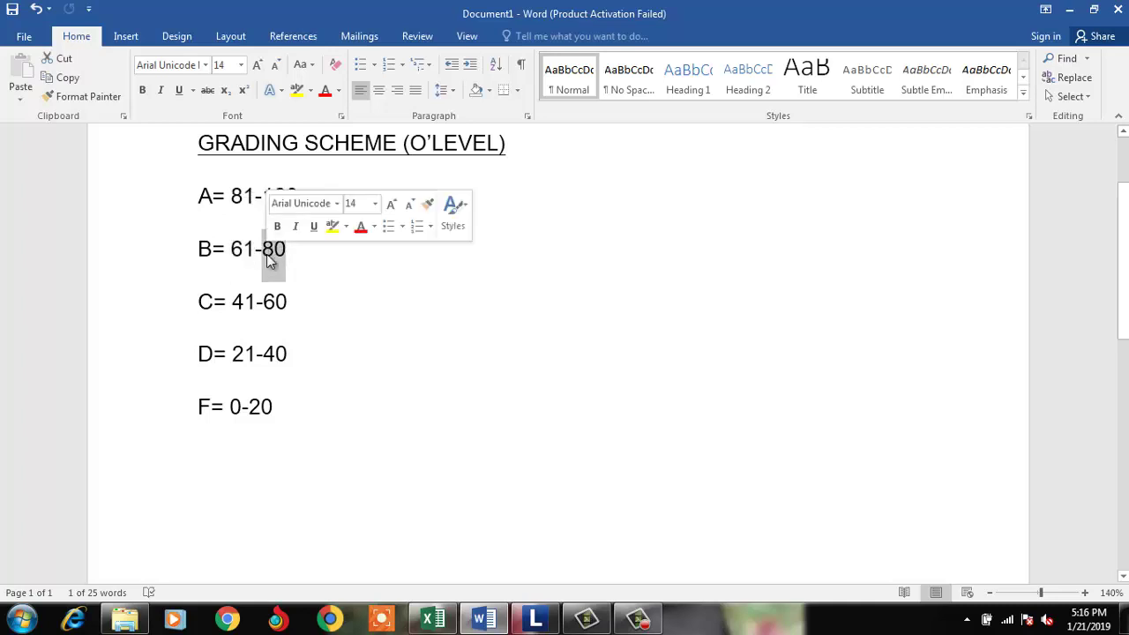
click(300, 297)
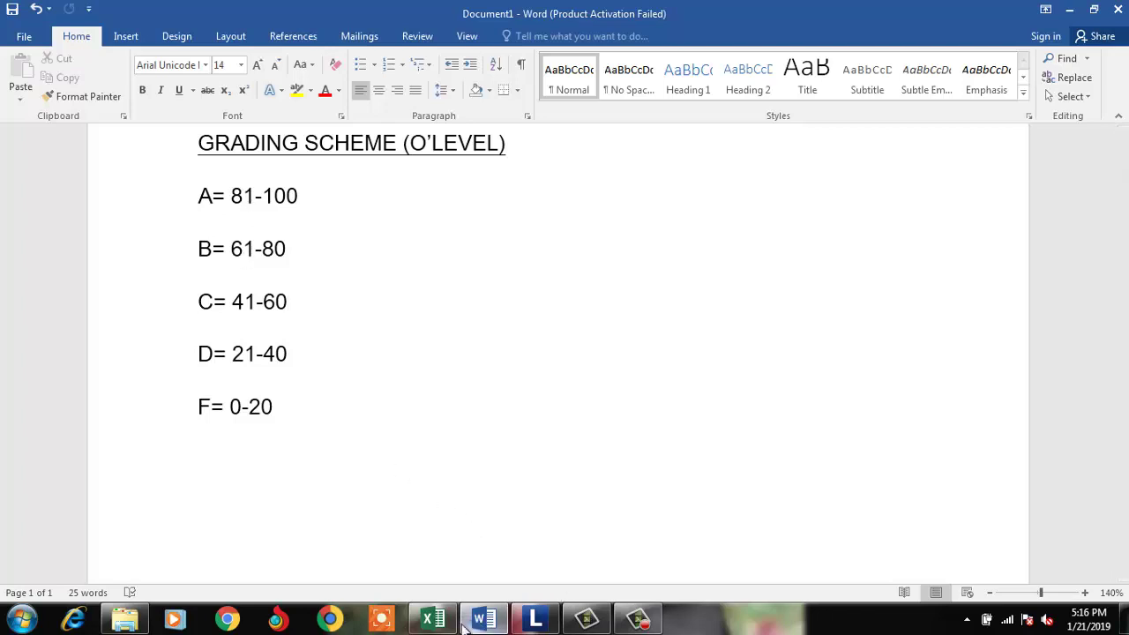
Step: Return to the Excel marks sheet and start a formula with = in cell K2
click(432, 619)
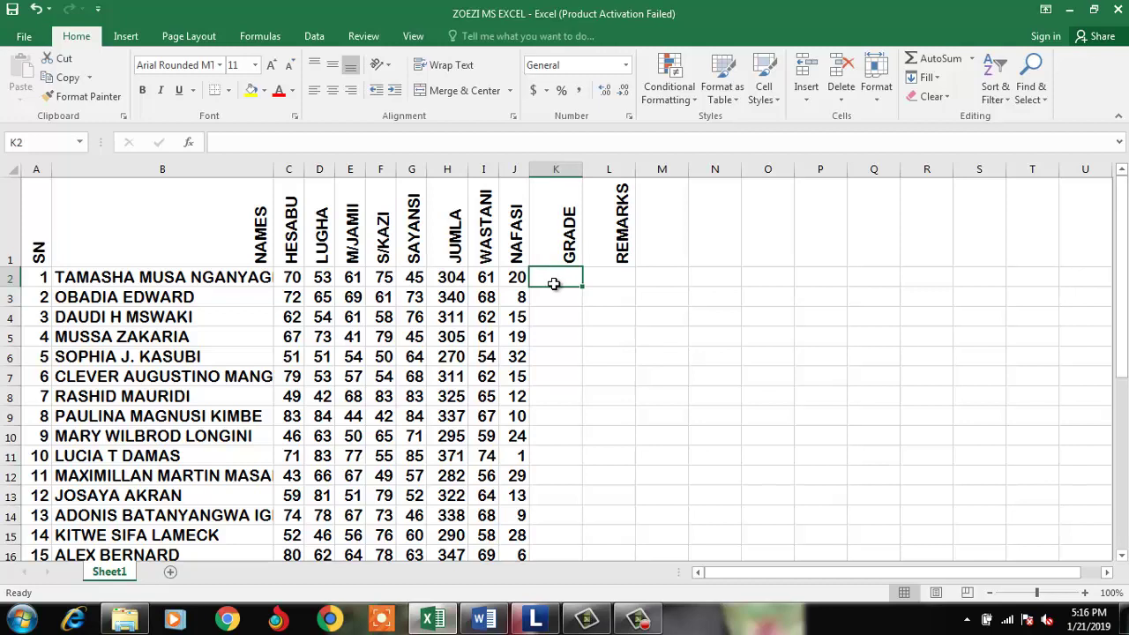
text(=)
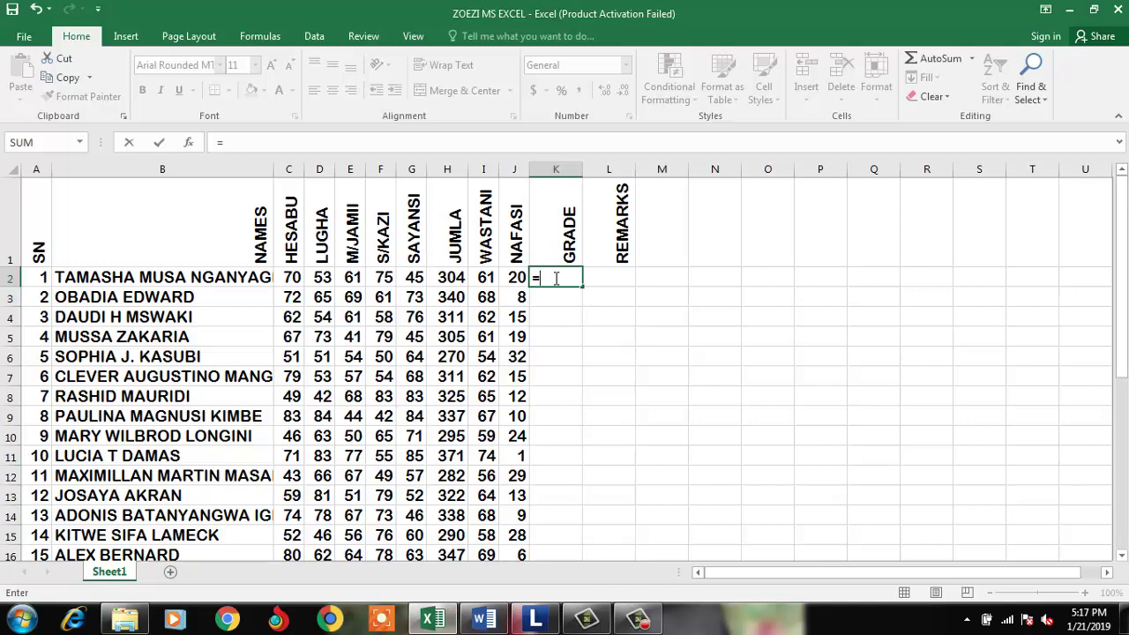
Step: Build K2's formula up to =IF(I2>= so it tests the first student's average
text(if)
key(BackSpace)
key(BackSpace)
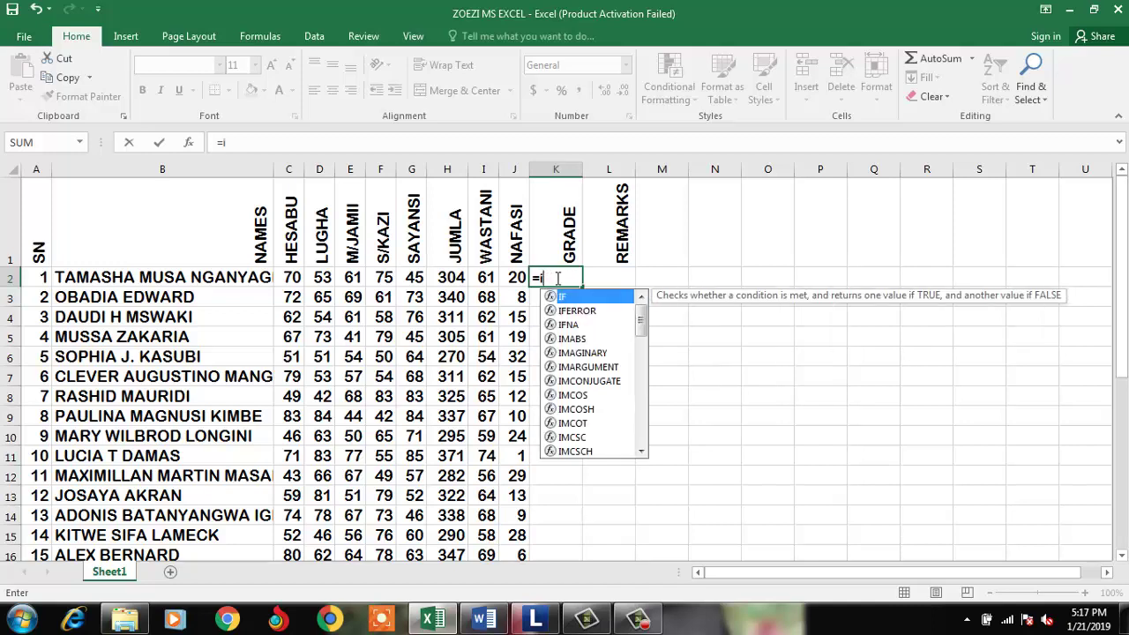
text(IF)
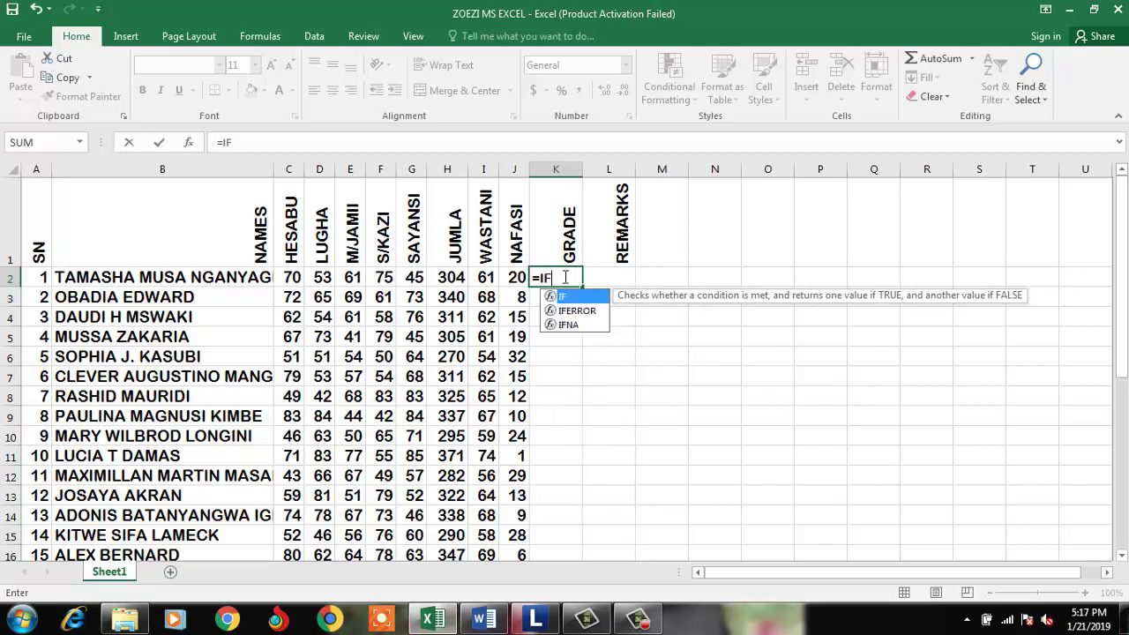
text(()
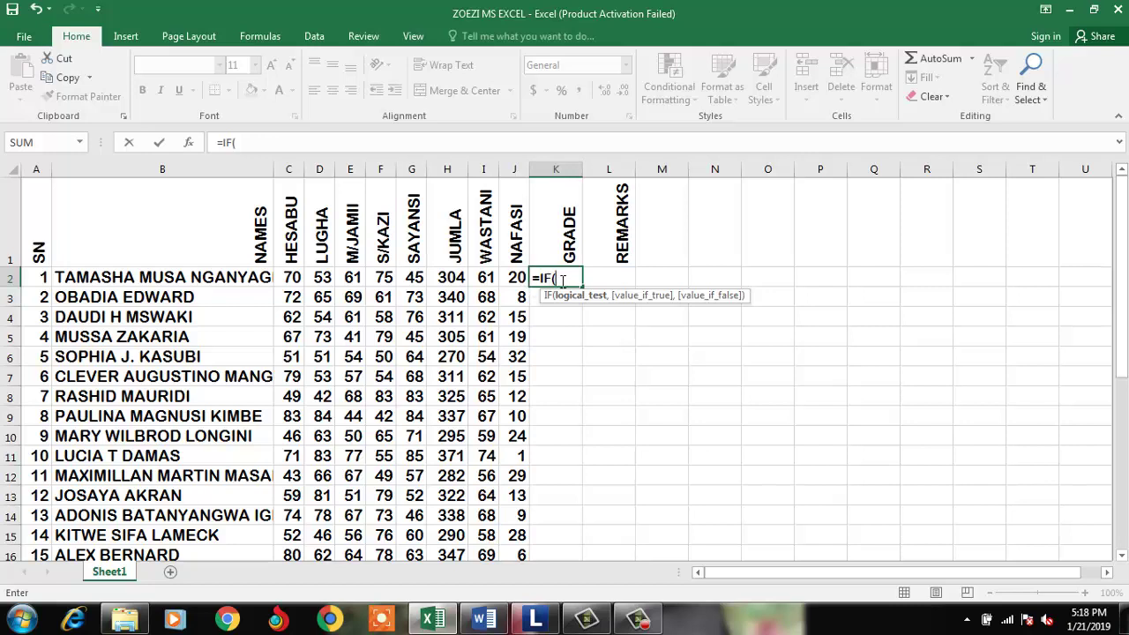
click(485, 278)
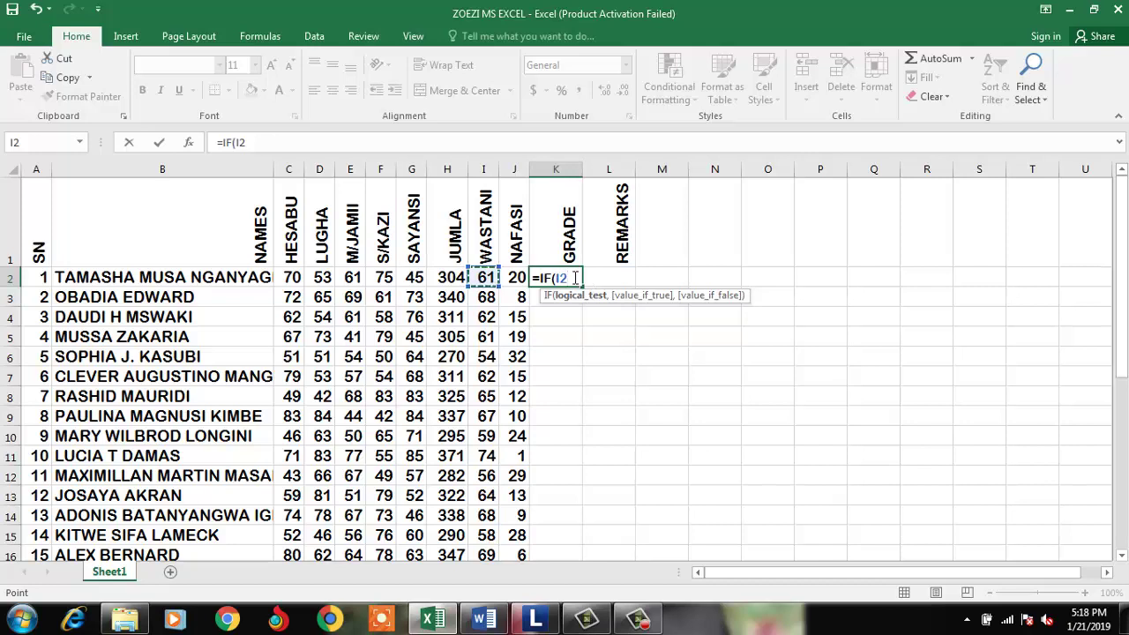
text(>=)
drag(582, 277, 532, 277)
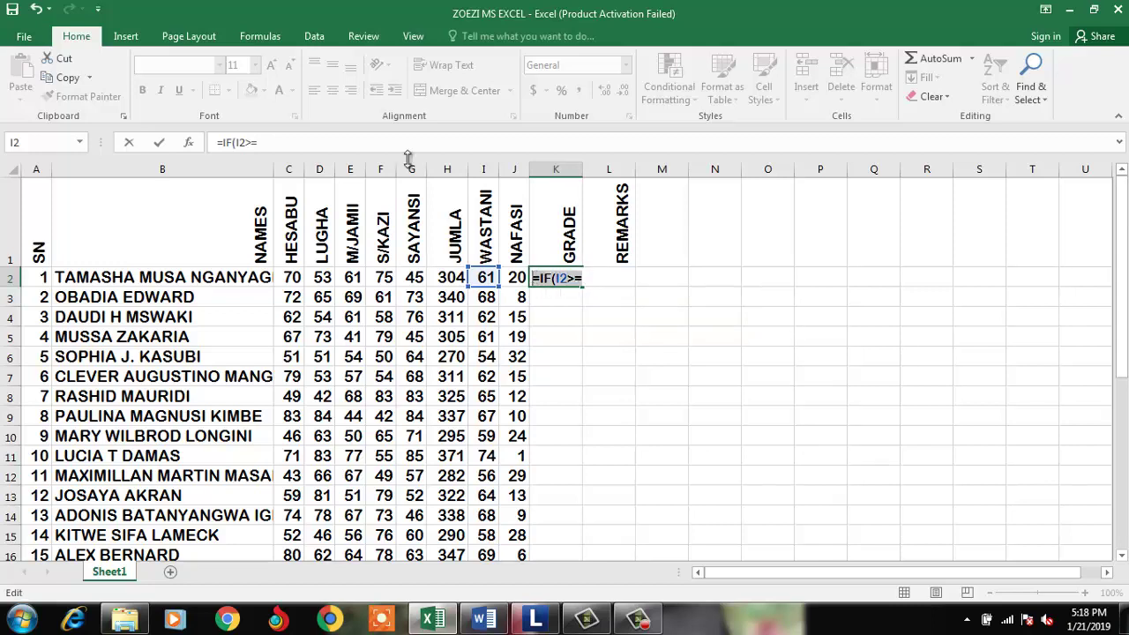
click(582, 278)
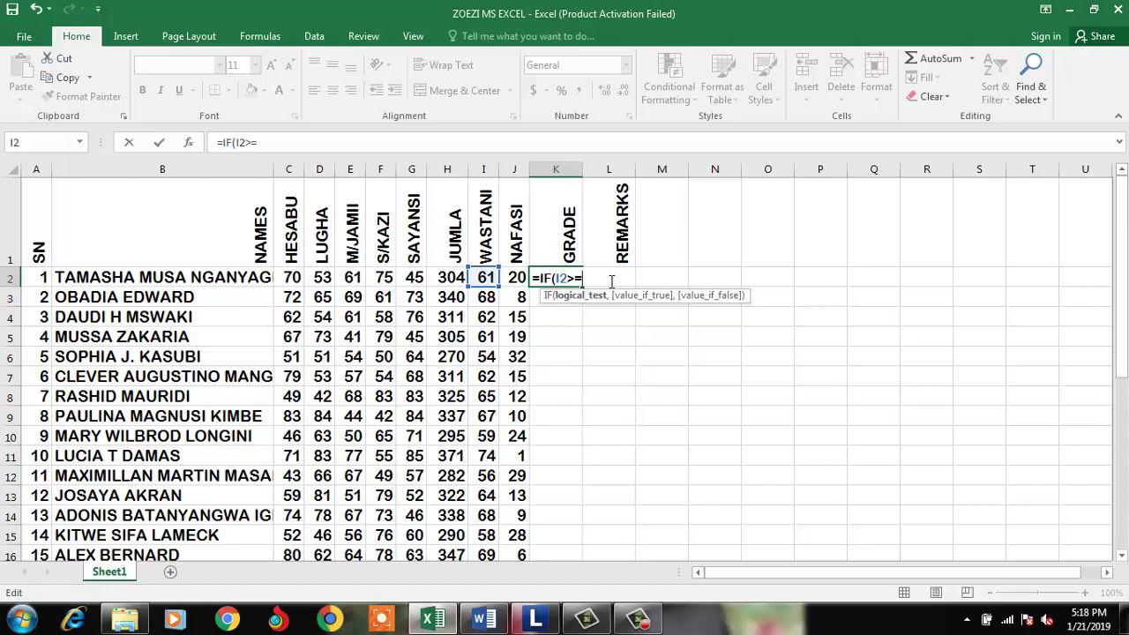
Step: Extend K2 to =IF(I2>=81,"A",IF( so averages of 81 or more get A
text(81)
text(,)
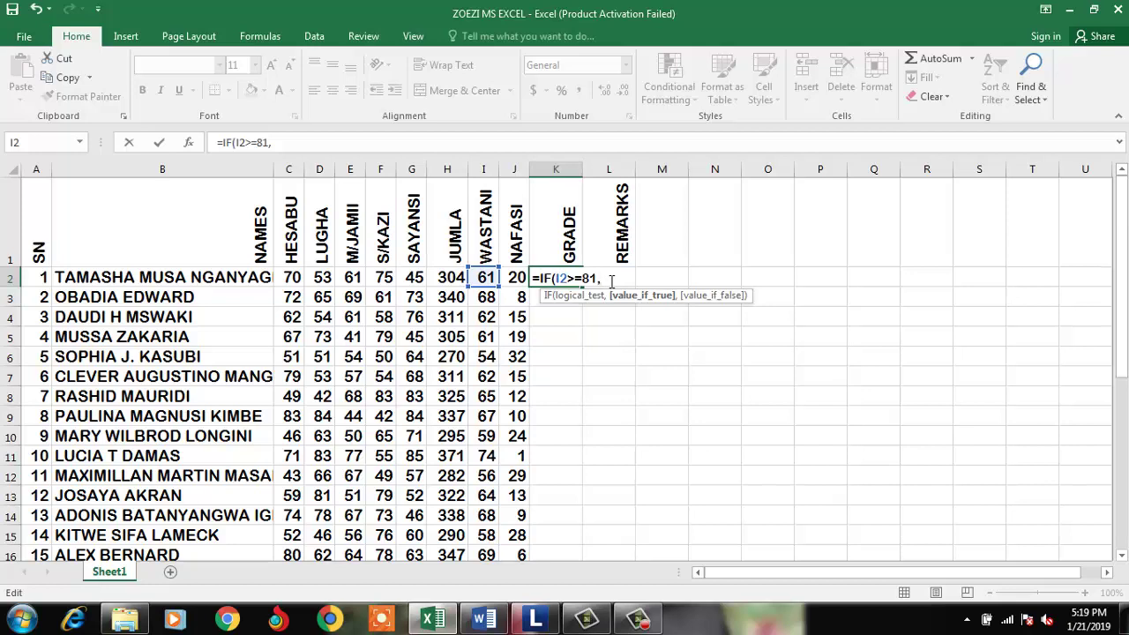
text("A")
text(,)
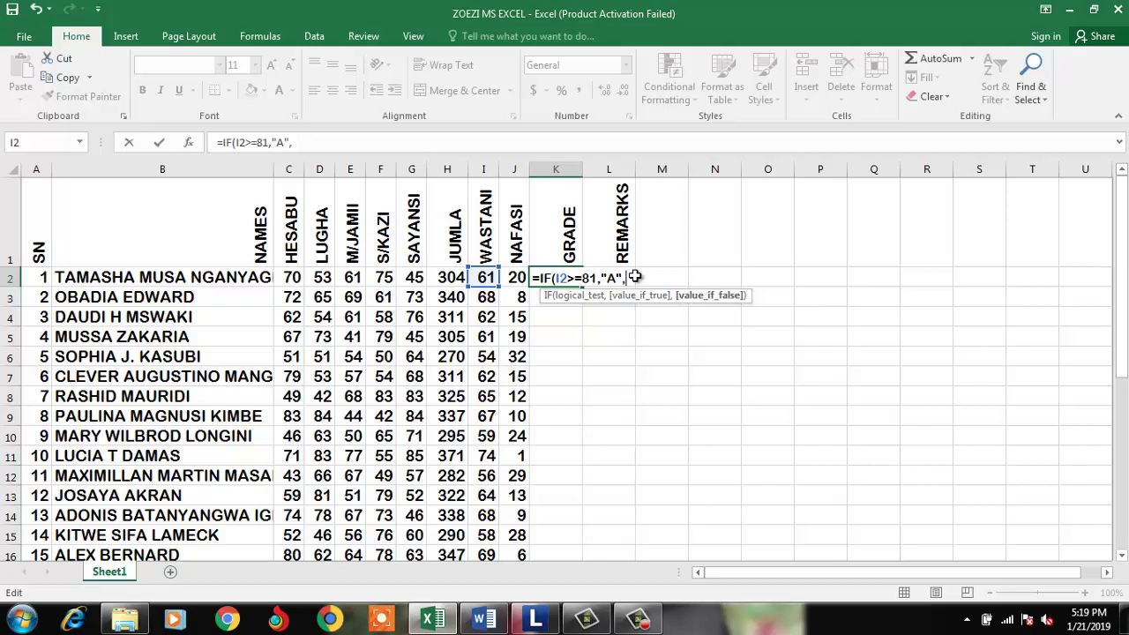
text(IF()
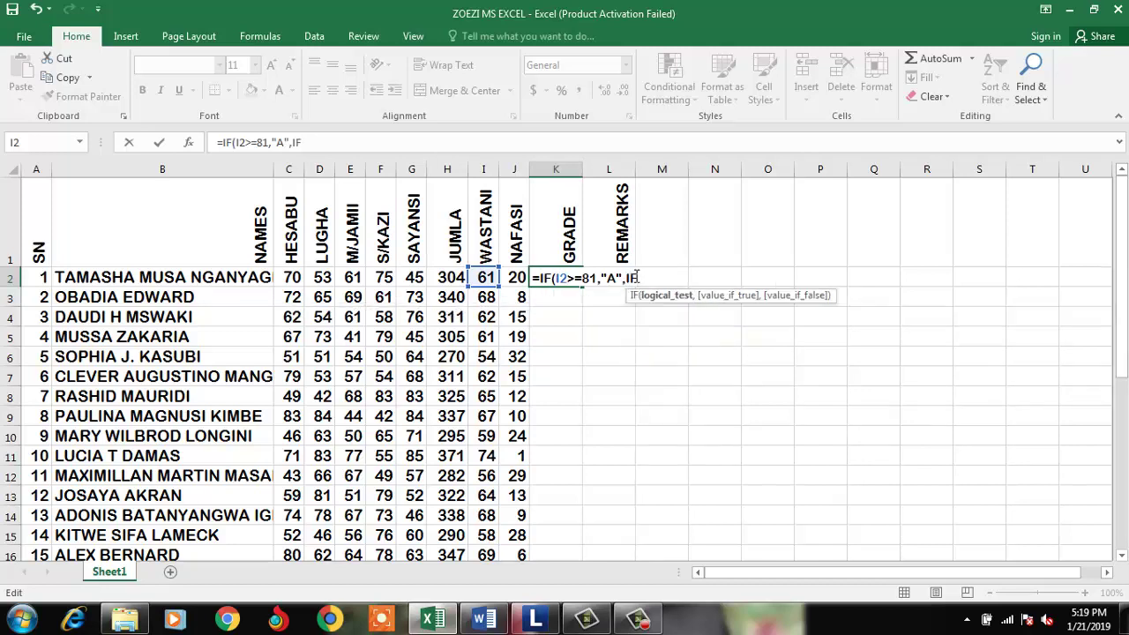
Step: Finish the nested IFs: B at 61, C at 41, D at 21, otherwise F, closing all parentheses
click(490, 277)
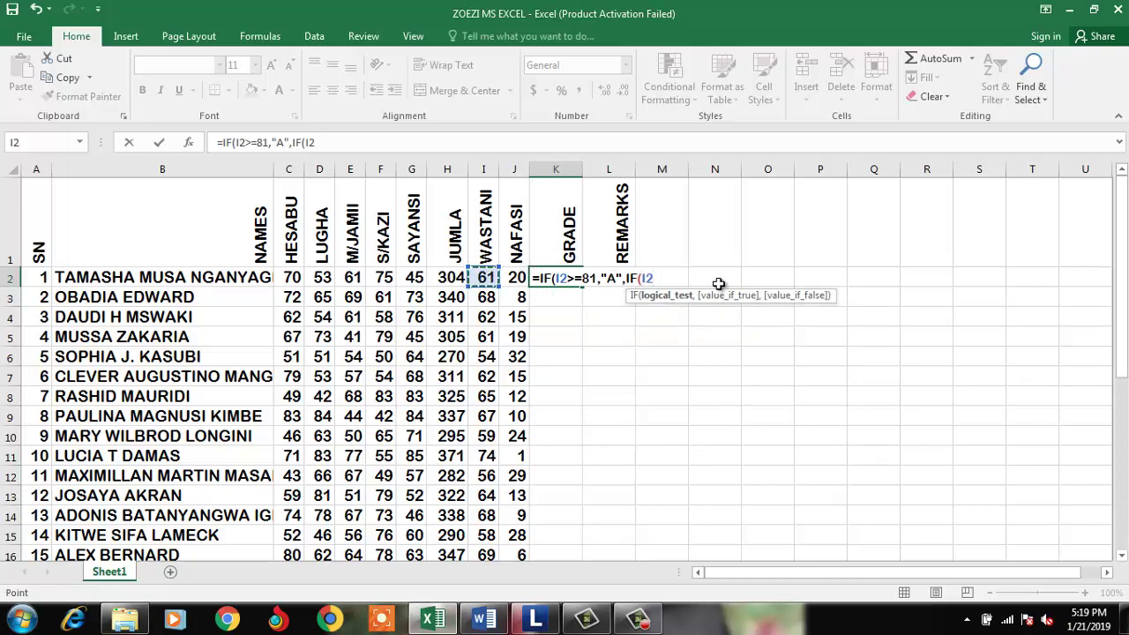
text(>=61)
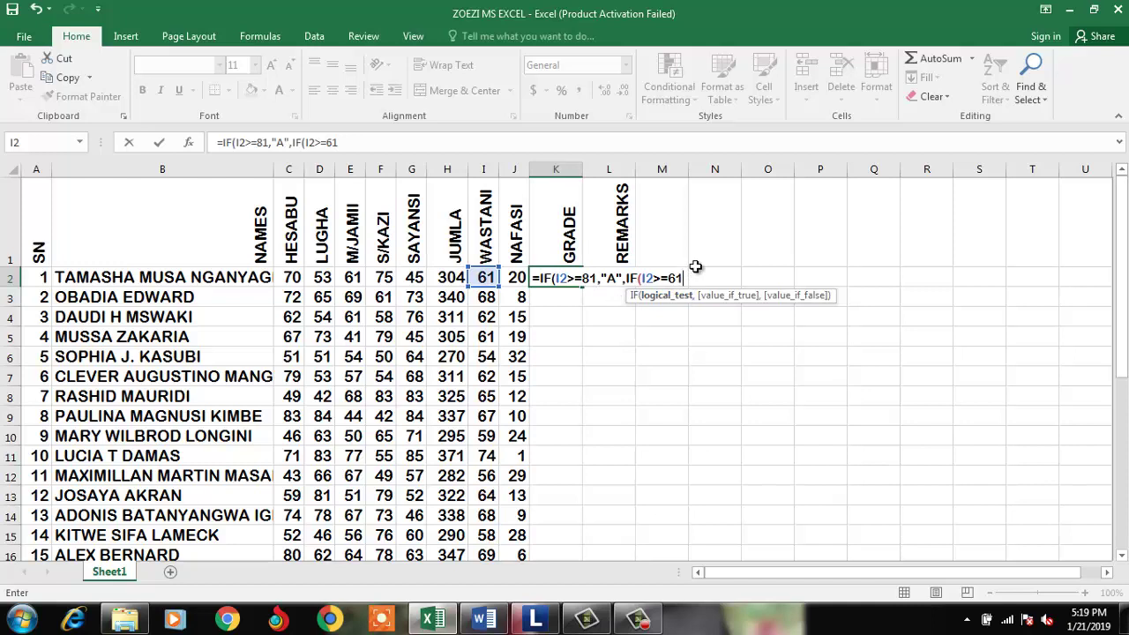
text(,)
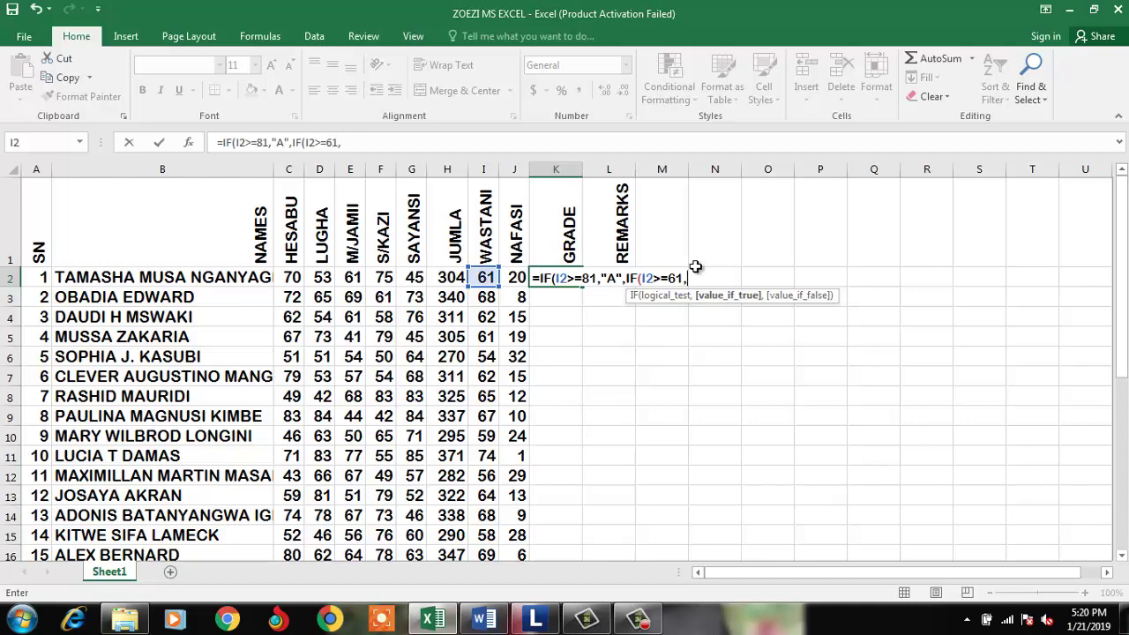
text("B",)
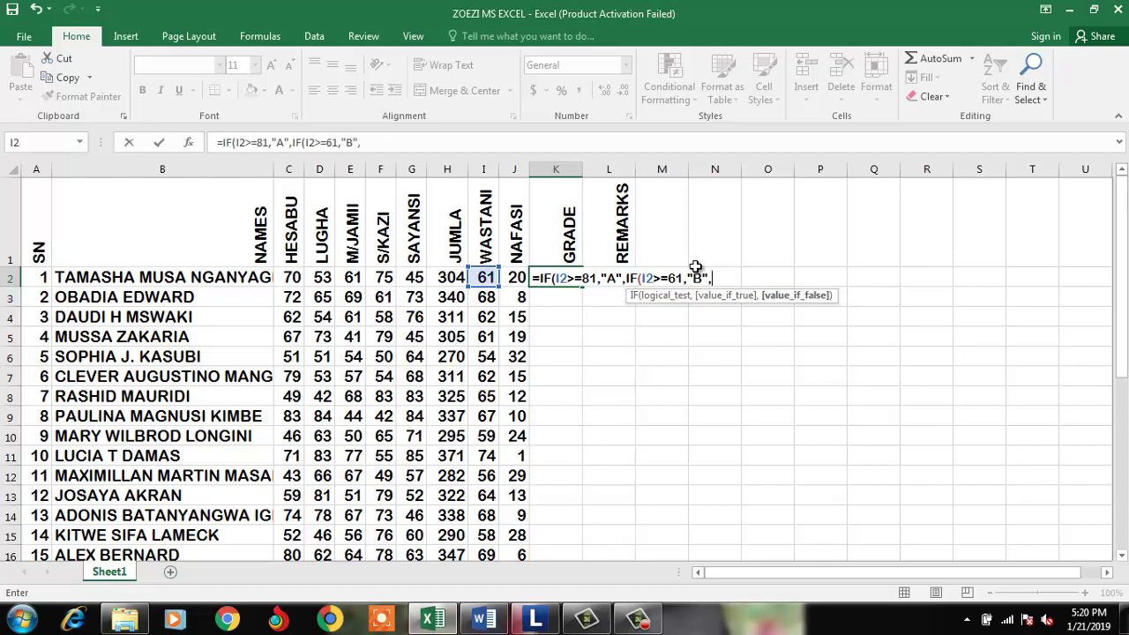
text(IF)
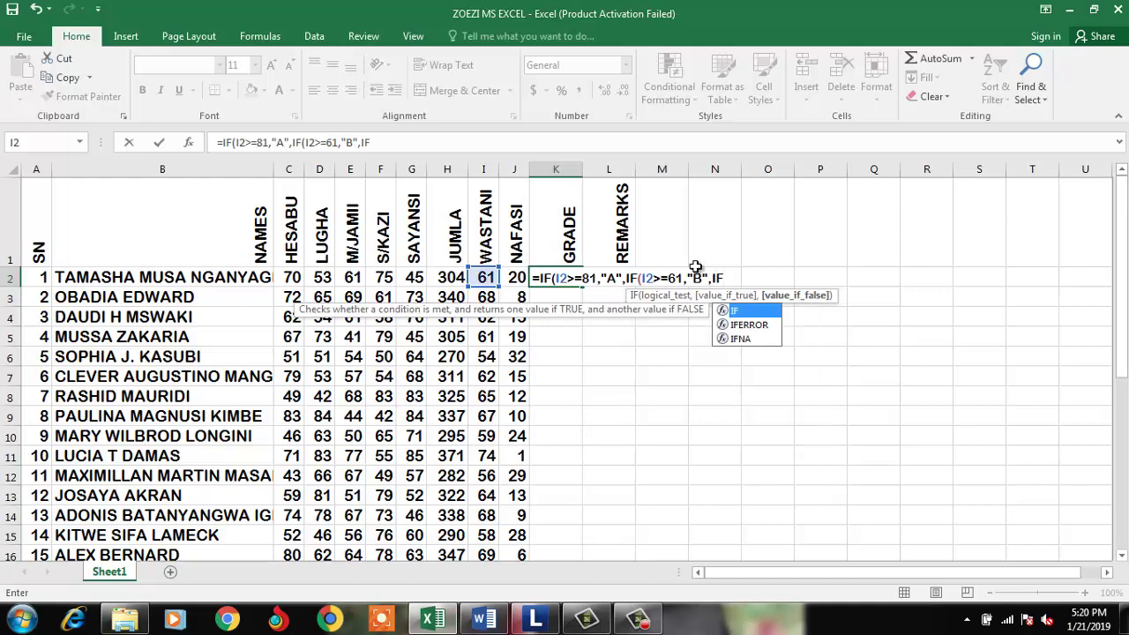
text(()
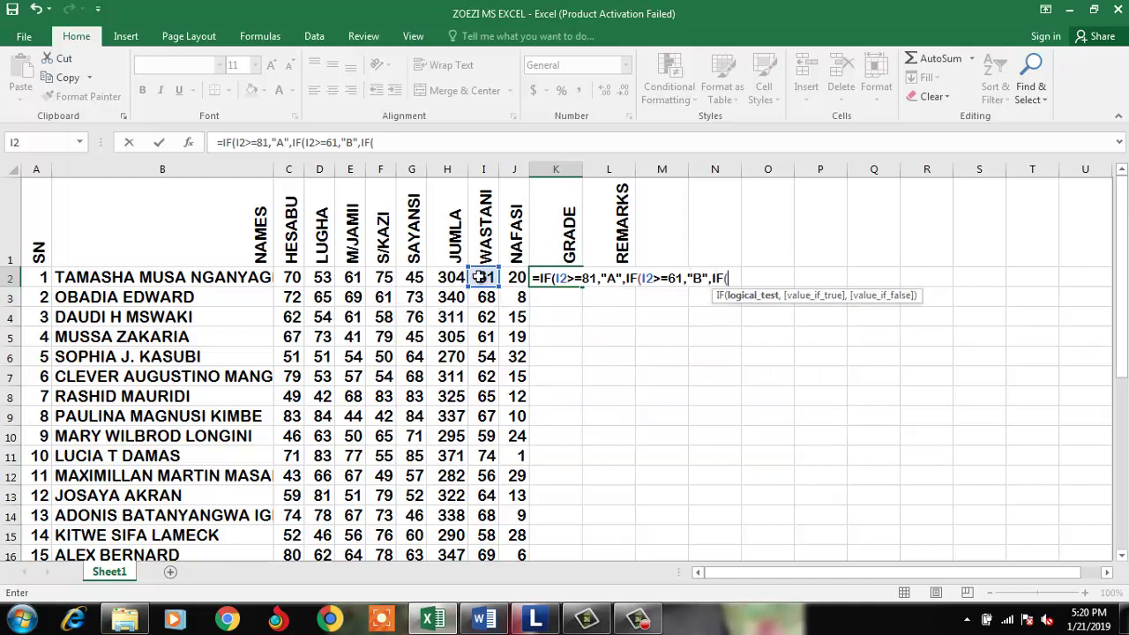
click(479, 277)
text(>=4)
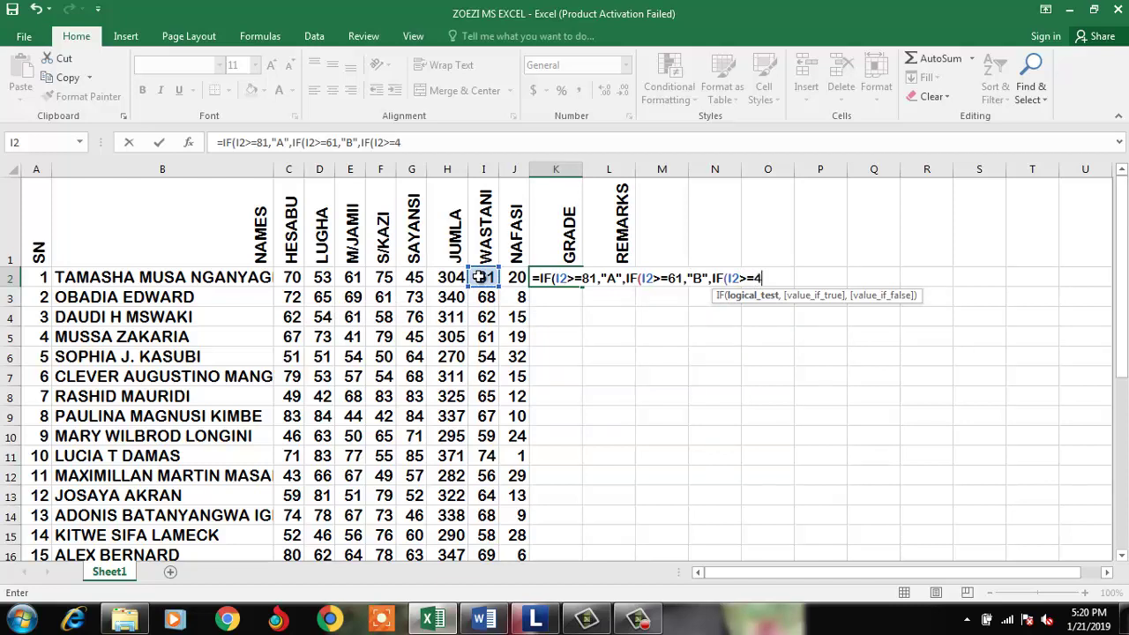
text(1,)
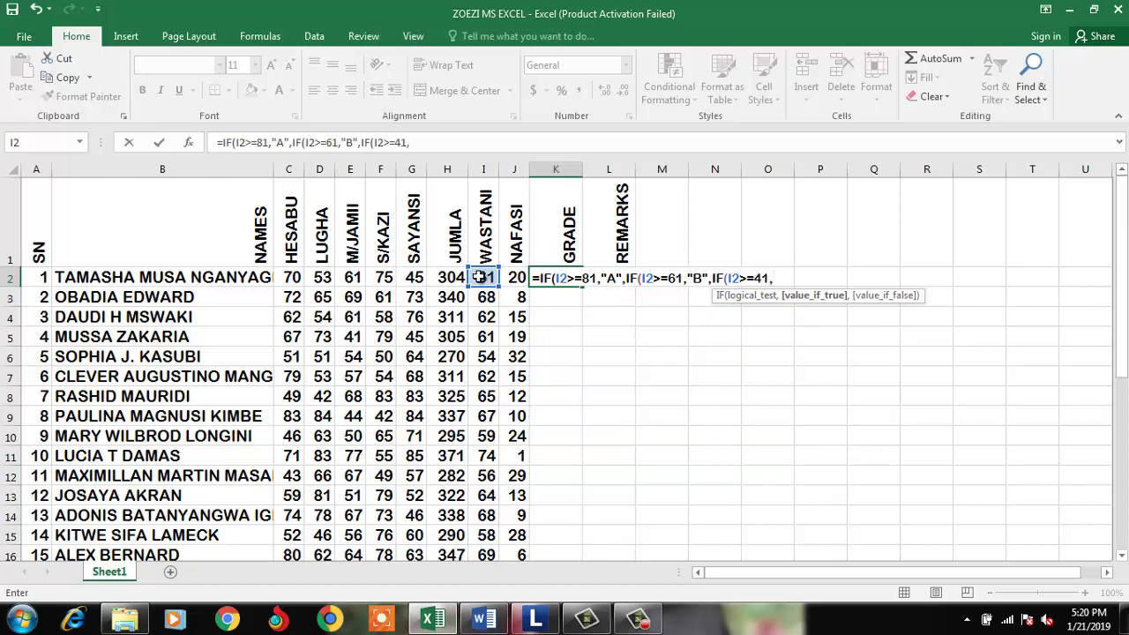
text("C",)
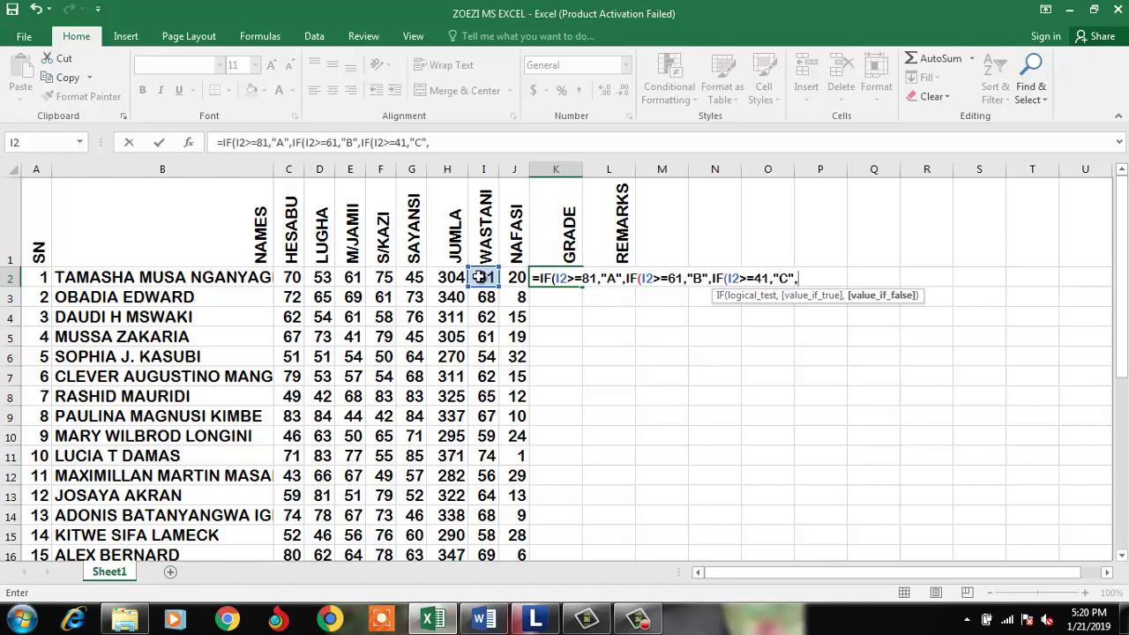
text(IF()
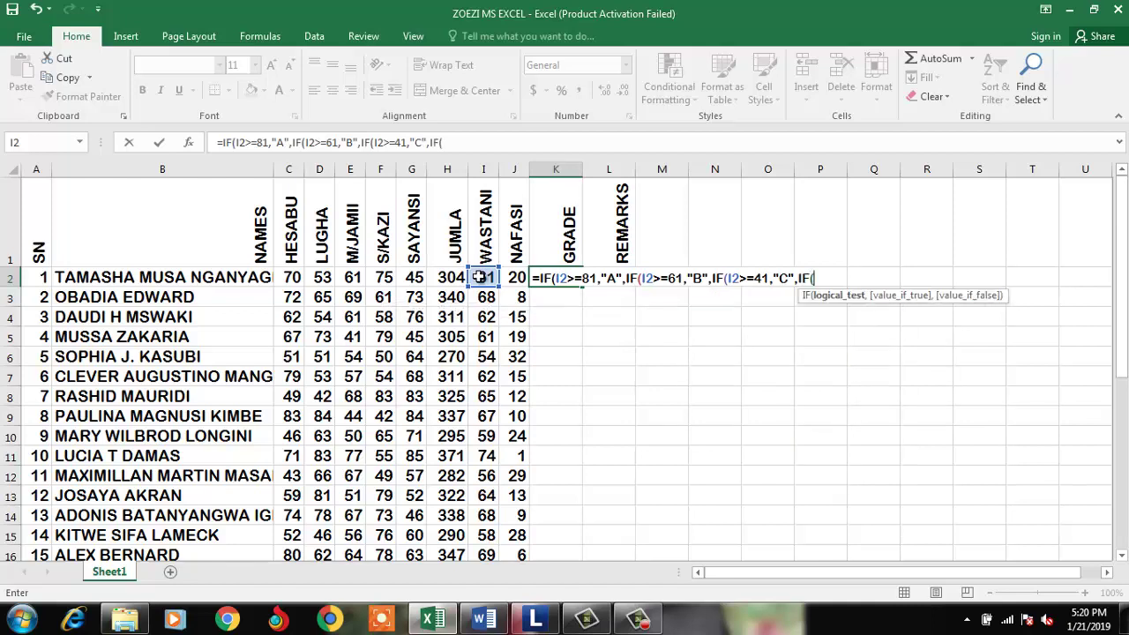
click(474, 277)
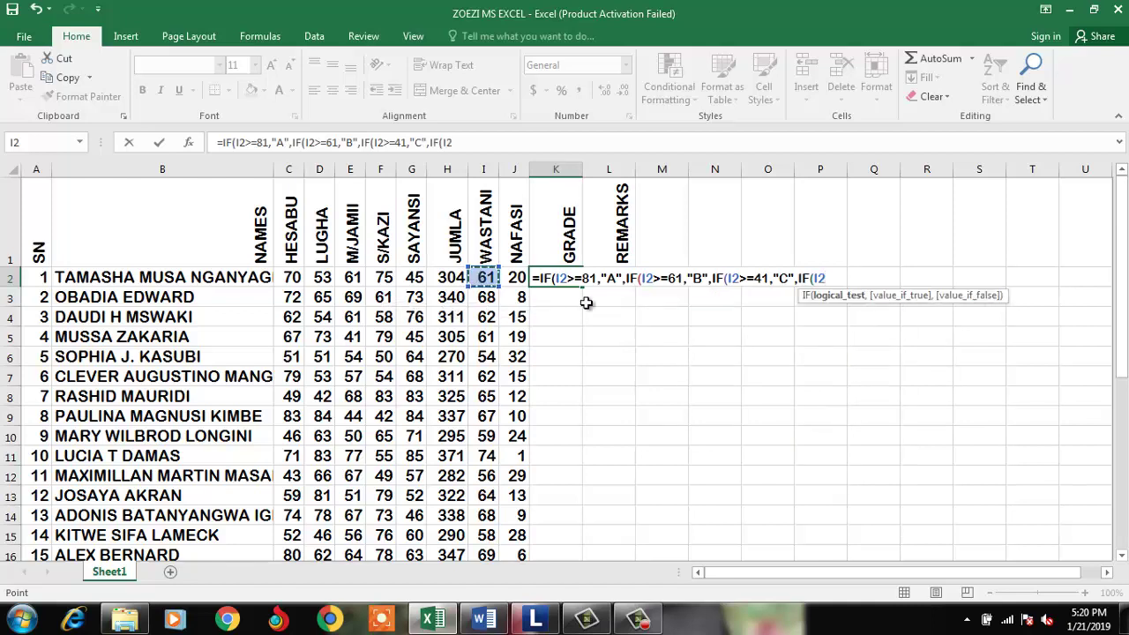
text(>=21,)
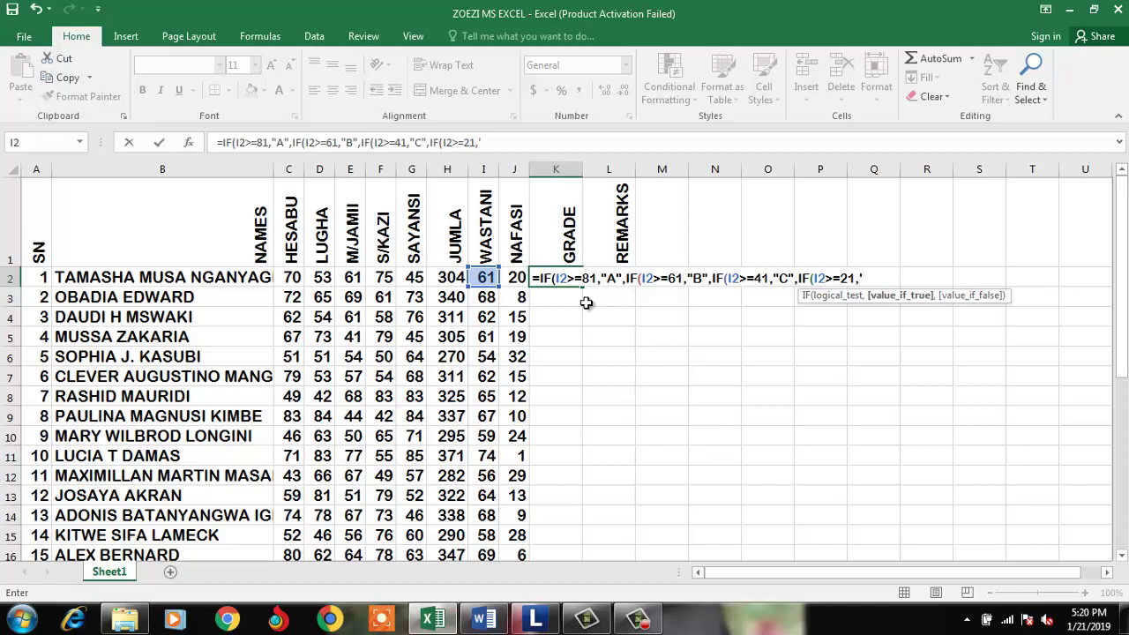
text("D")
text(,)
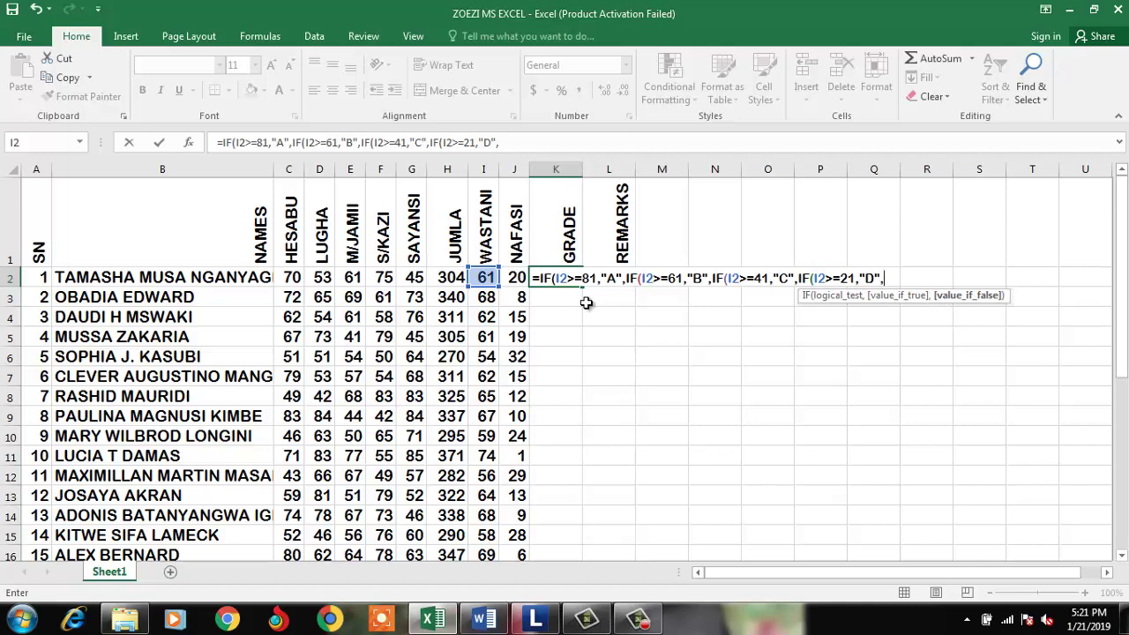
text("F")
text())))
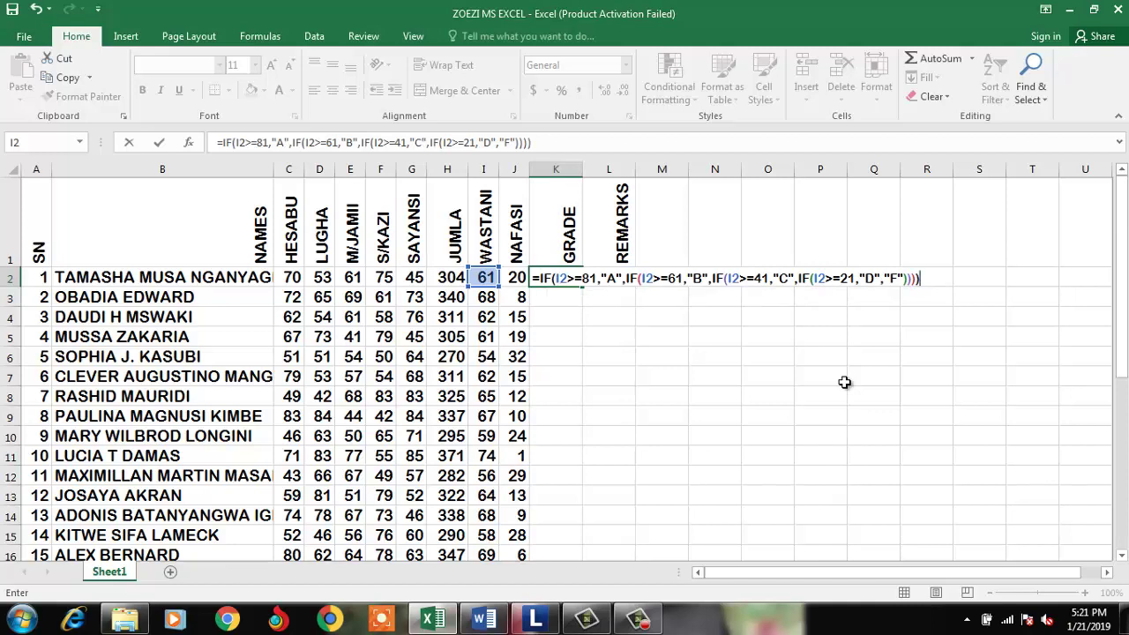
Step: Commit the K2 grade formula, fill it down the GRADE column, and widen the WASTANI column
key(Return)
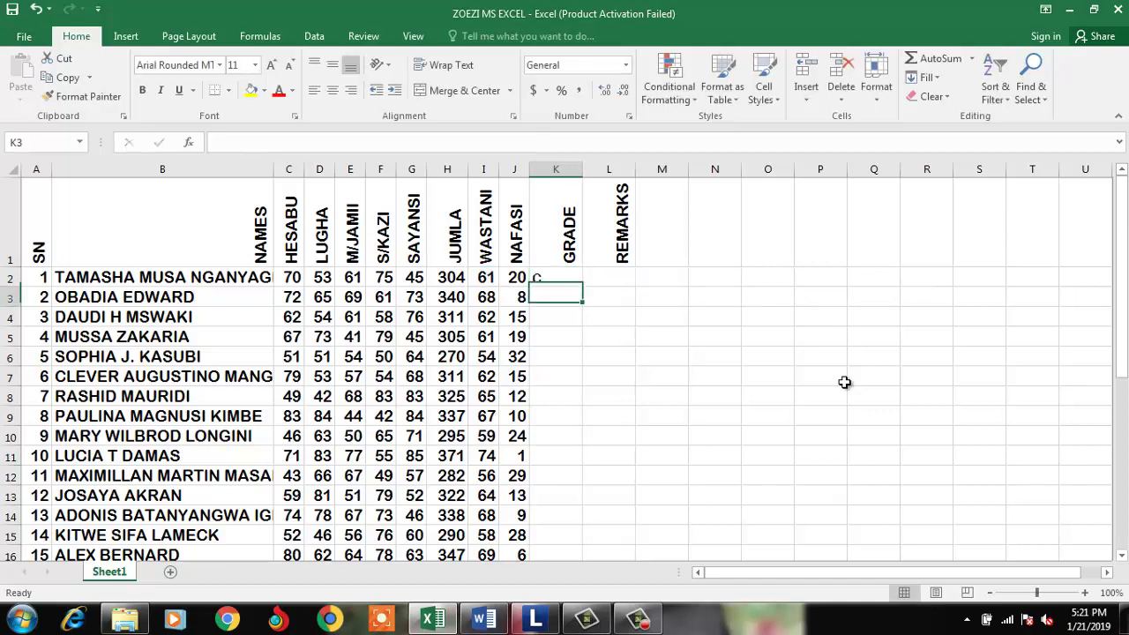
click(561, 278)
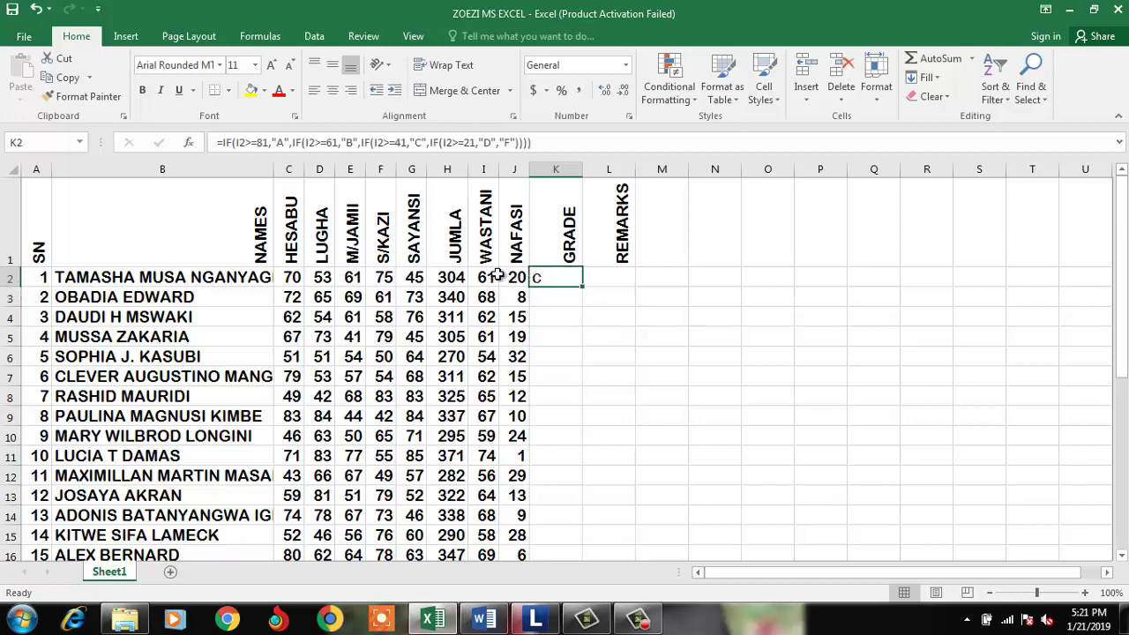
double_click(583, 285)
click(483, 273)
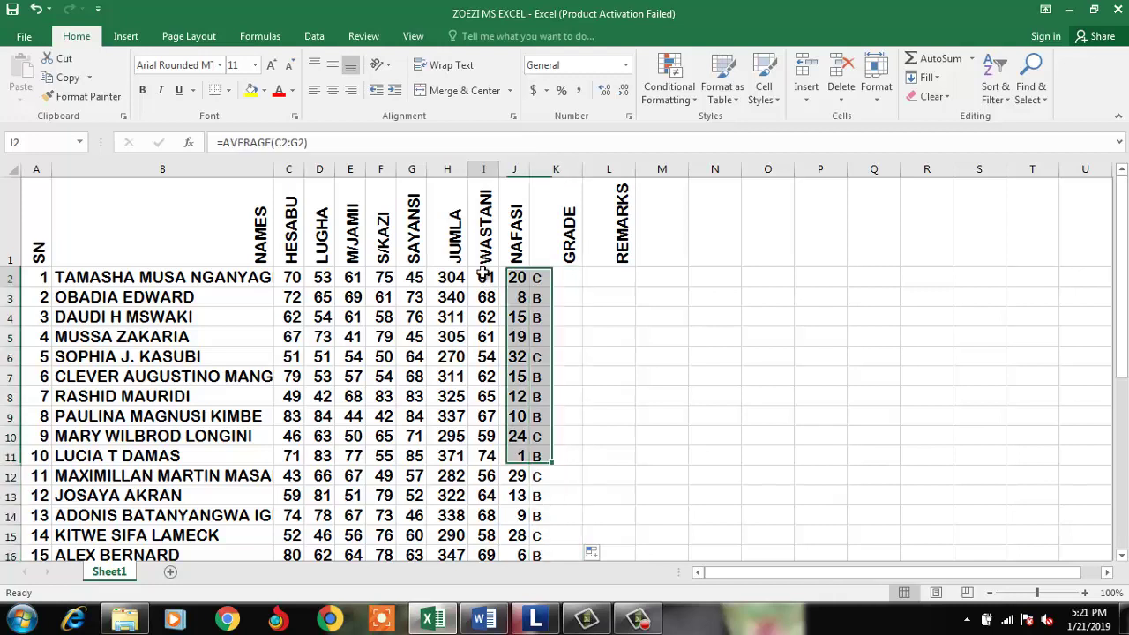
click(546, 275)
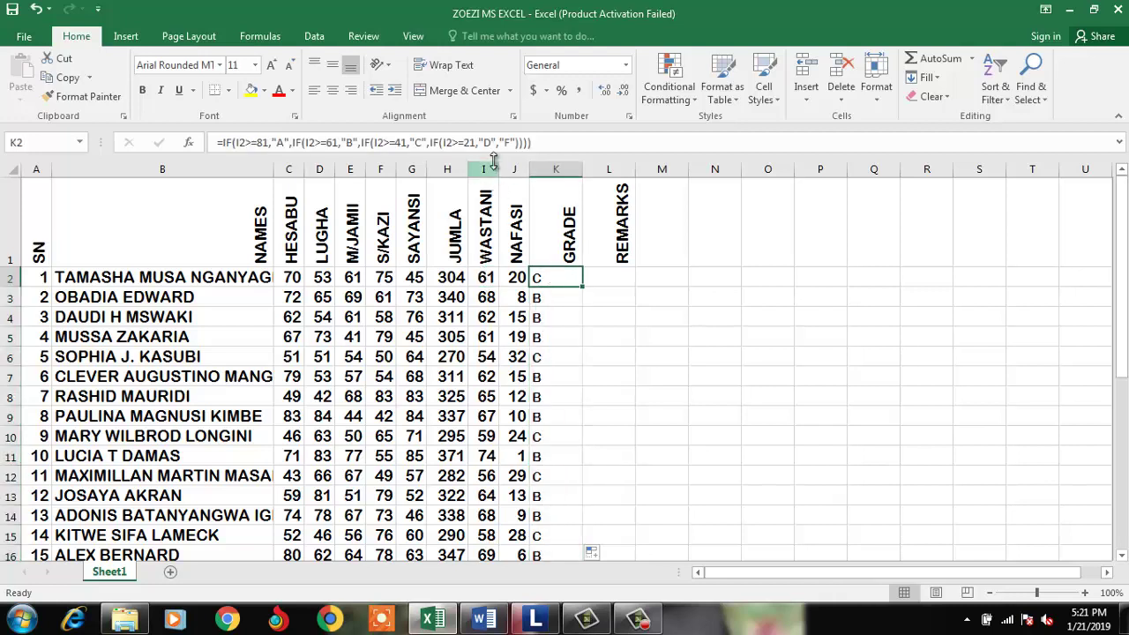
drag(505, 168, 524, 168)
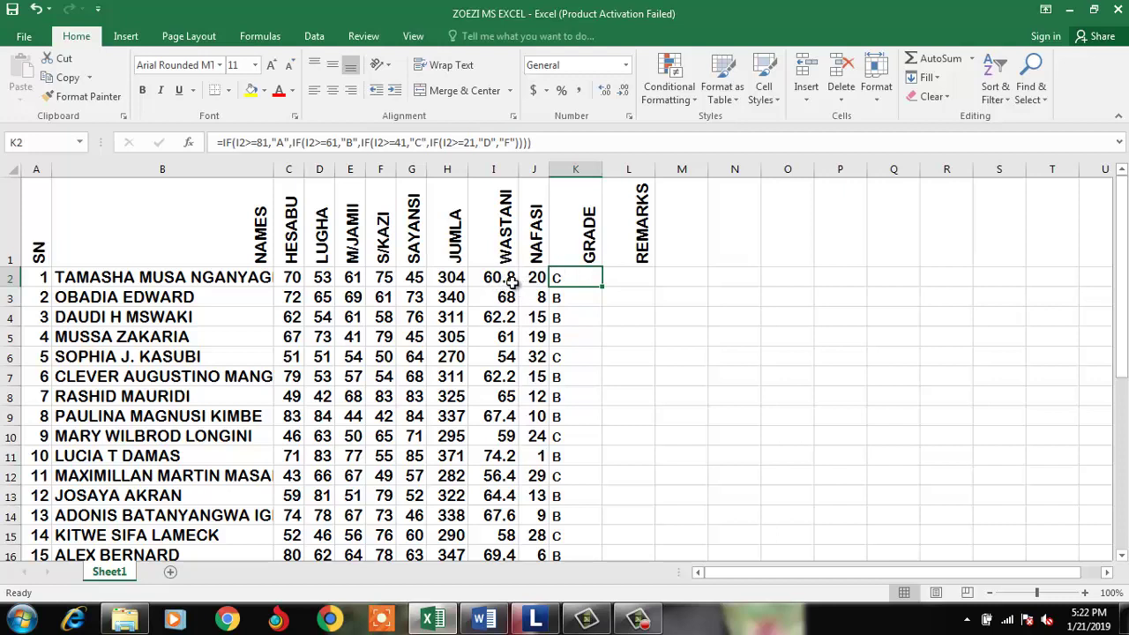
Step: Review K2's nested IF grade formula in the formula bar and check the next student's grade
click(621, 277)
click(574, 277)
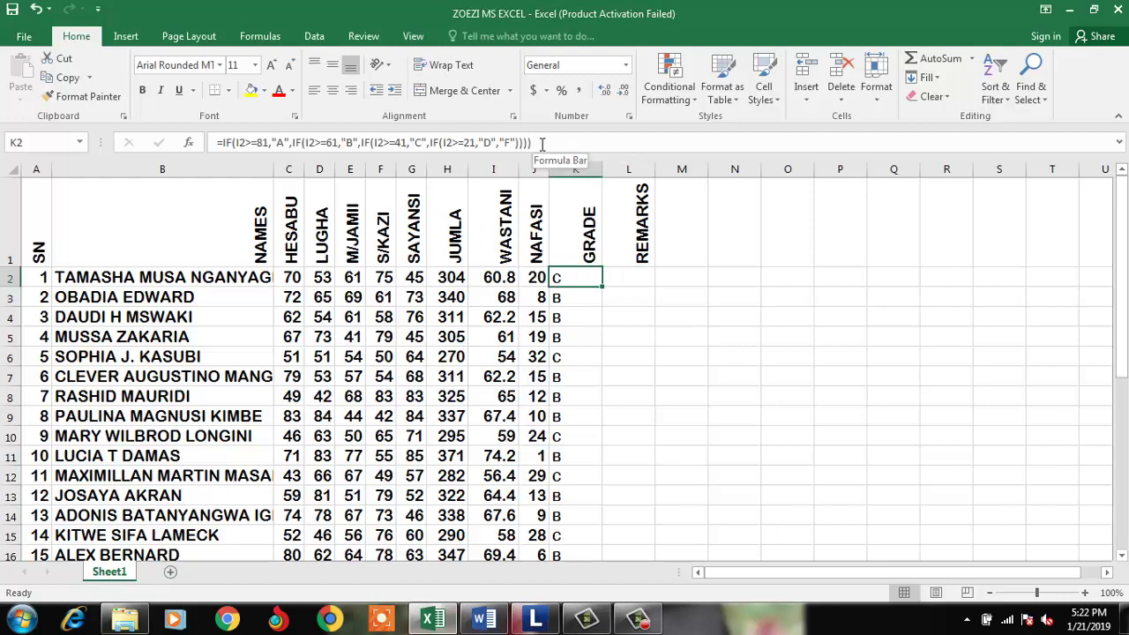
drag(540, 143, 212, 141)
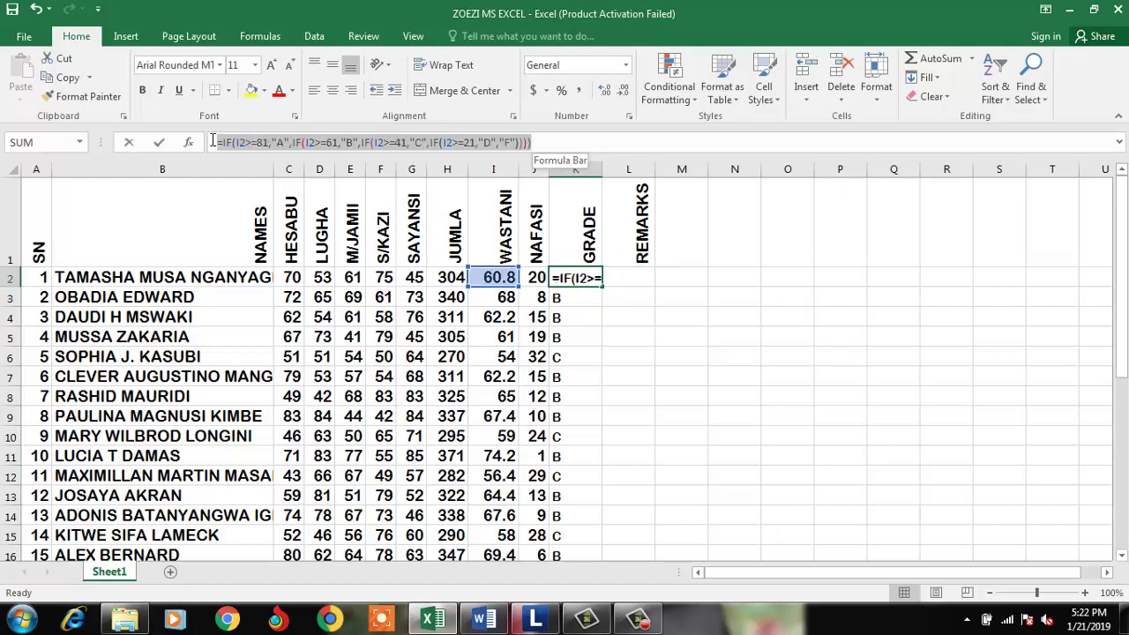
click(536, 144)
key(Return)
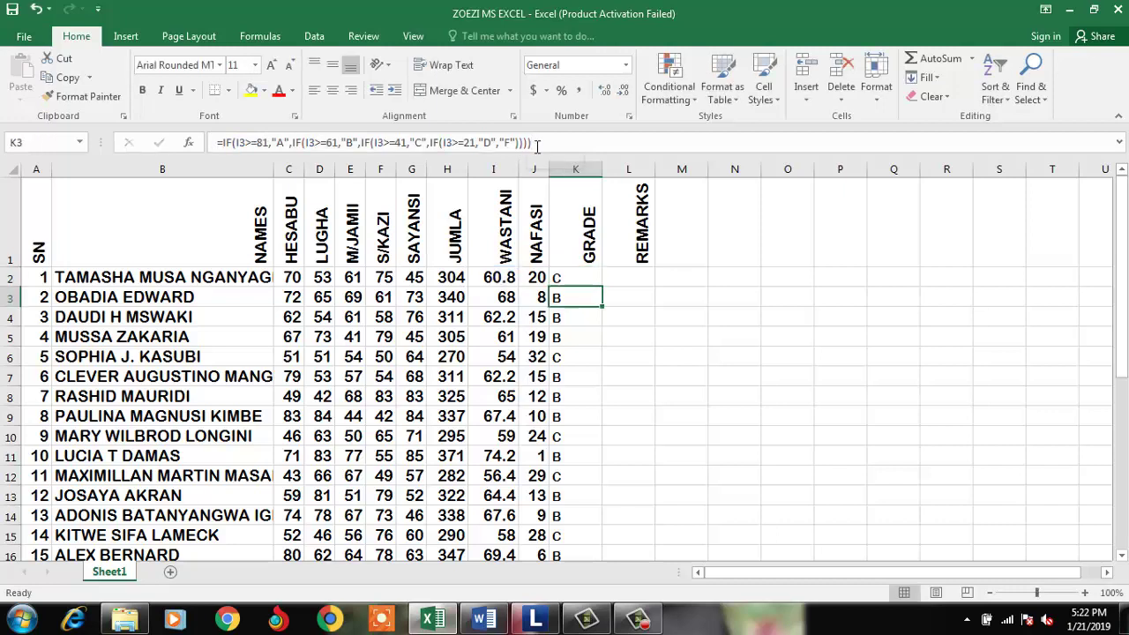
click(562, 275)
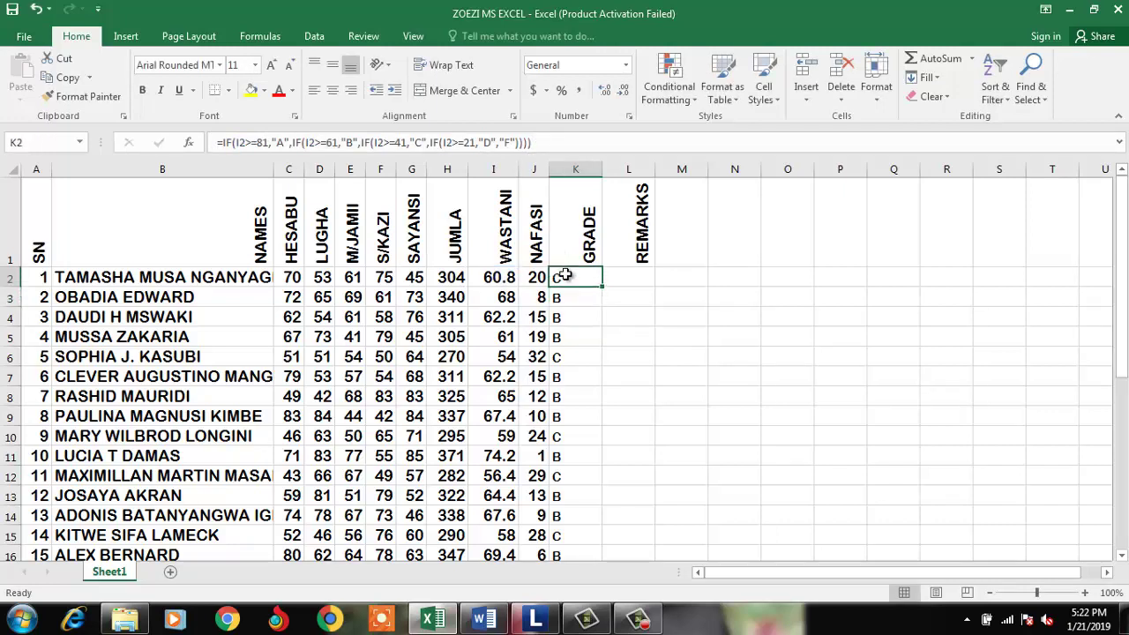
key(Down)
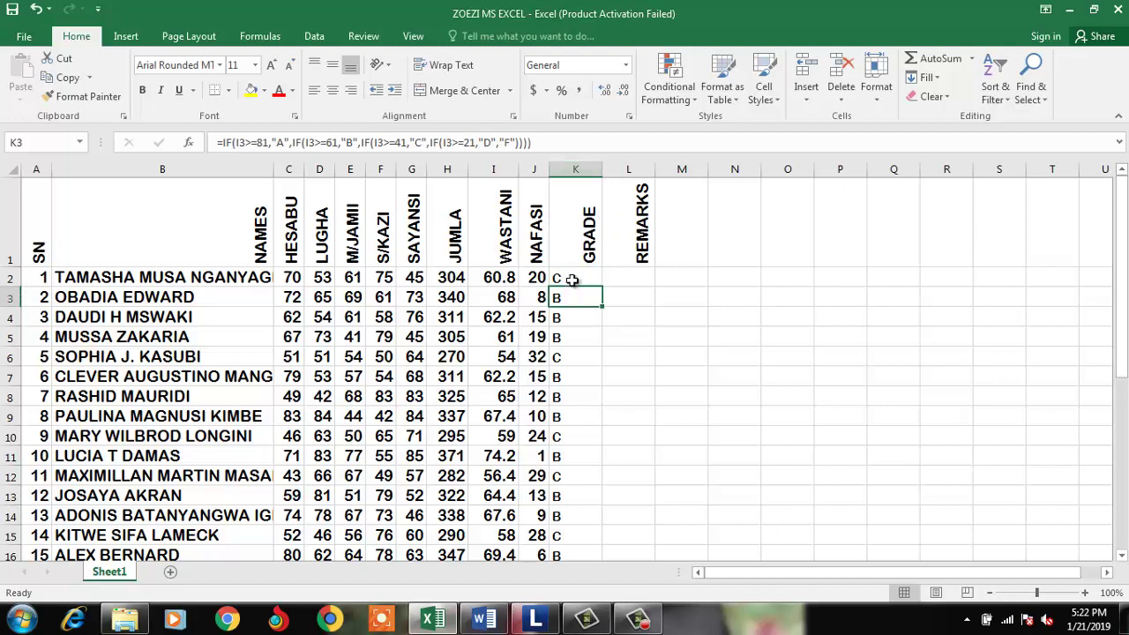
click(571, 279)
click(619, 279)
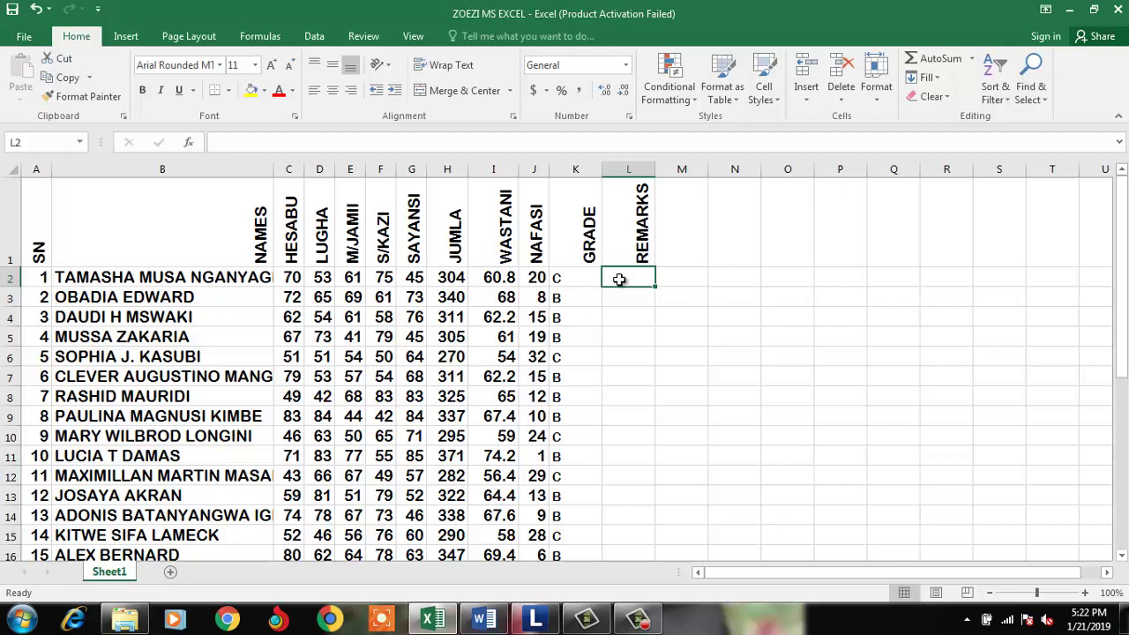
click(571, 277)
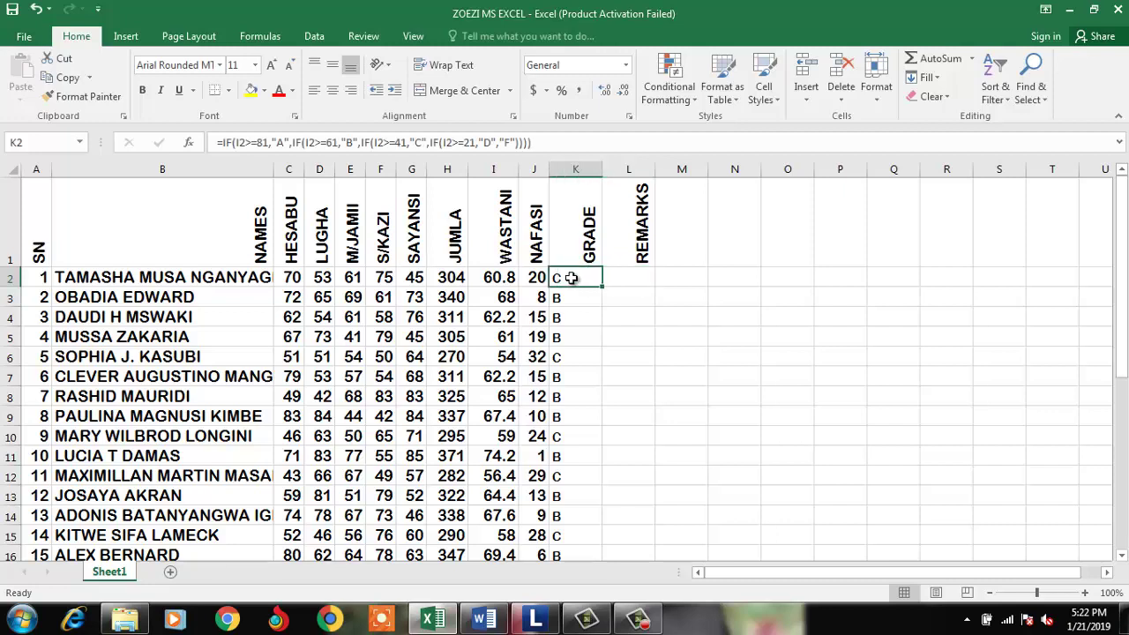
click(622, 274)
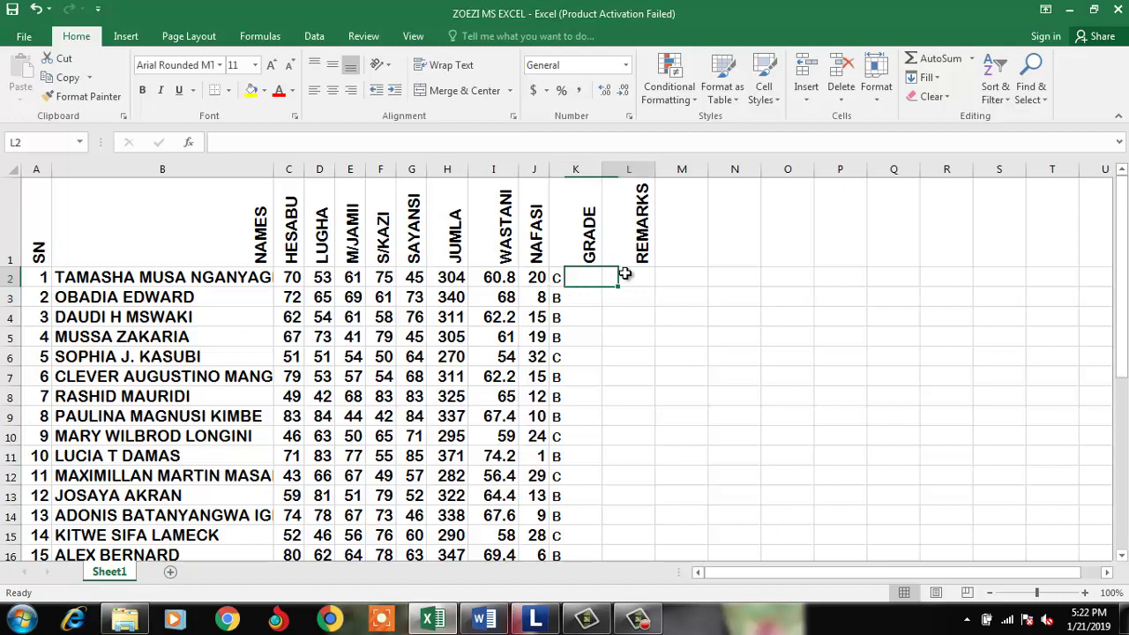
click(579, 278)
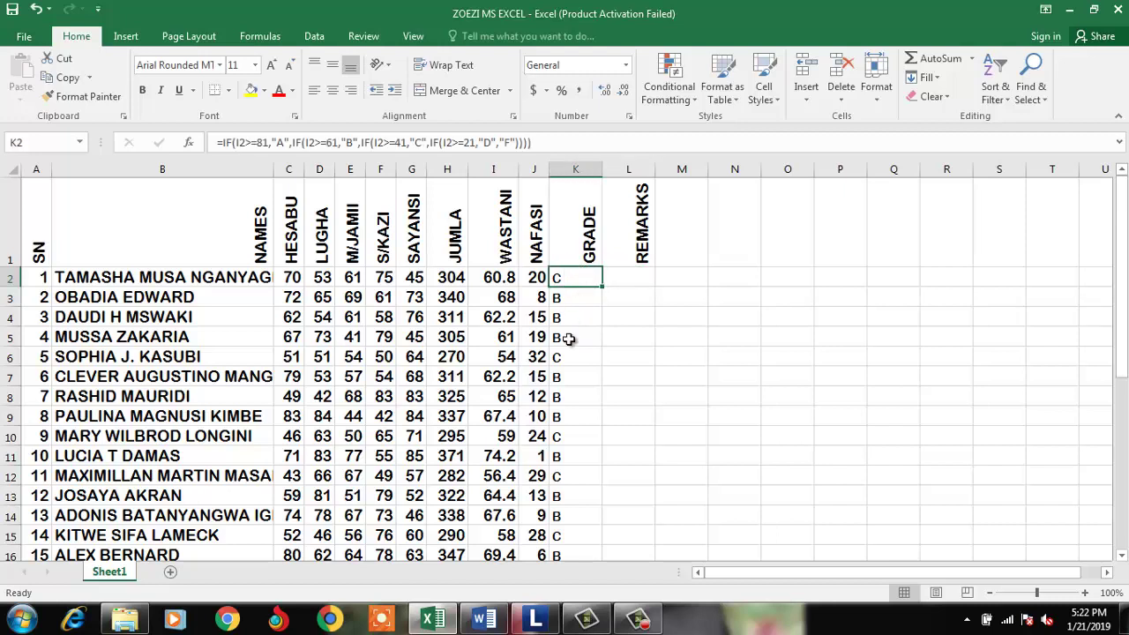
Step: Show the Word REMARKS key: A= Excellent, B= Good, C= Average, D= Poor, F= Very poor
click(483, 619)
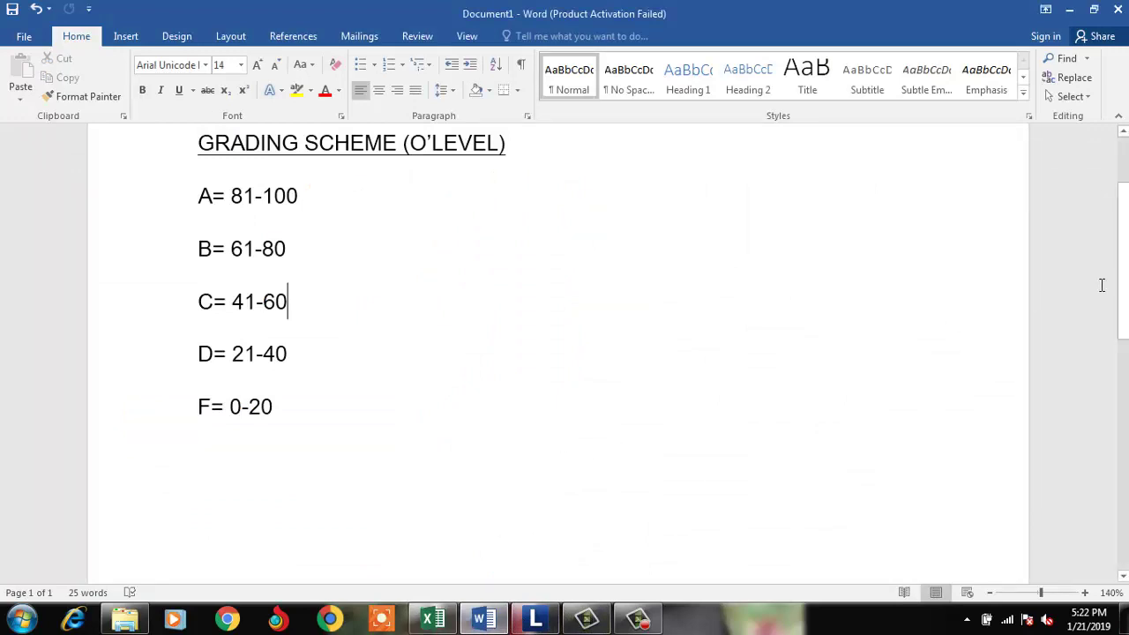
scroll(1127, 333, down, 1)
scroll(1127, 333, down, 8)
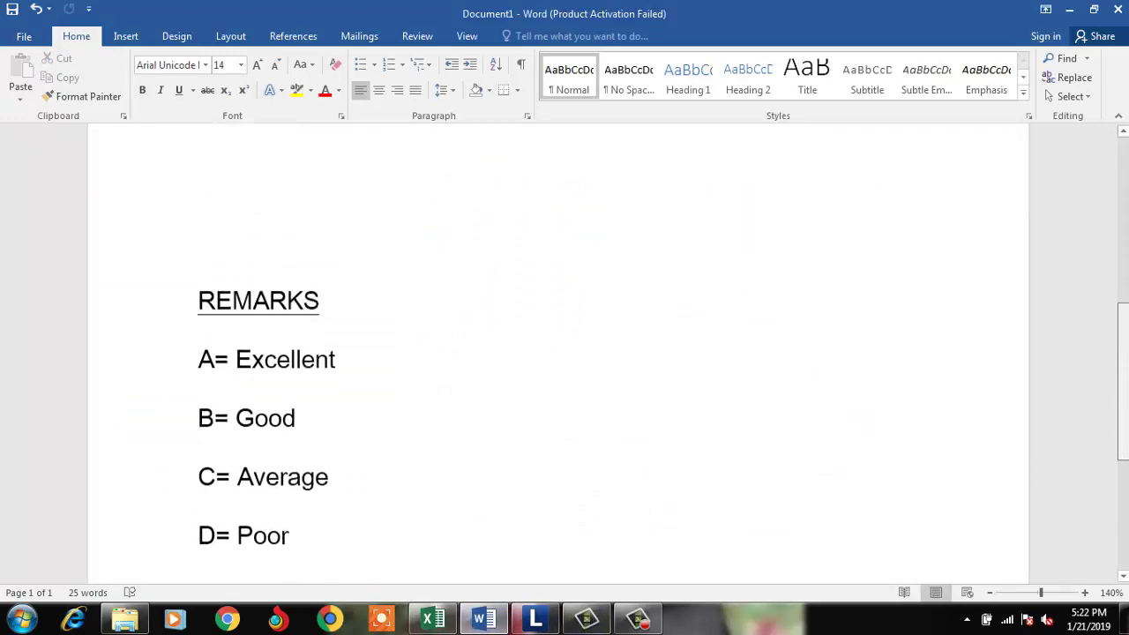
scroll(1122, 353, down, 2)
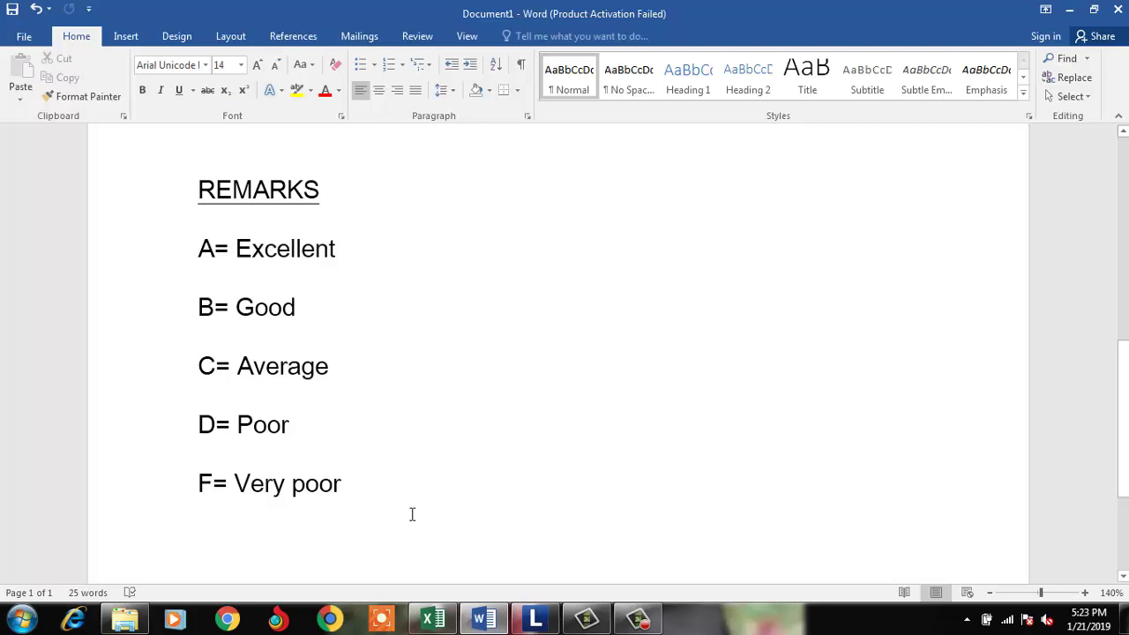
Step: Back in Excel, start L2's remarks formula as =IF(K2="A","EXCELLENT",IF(
click(431, 620)
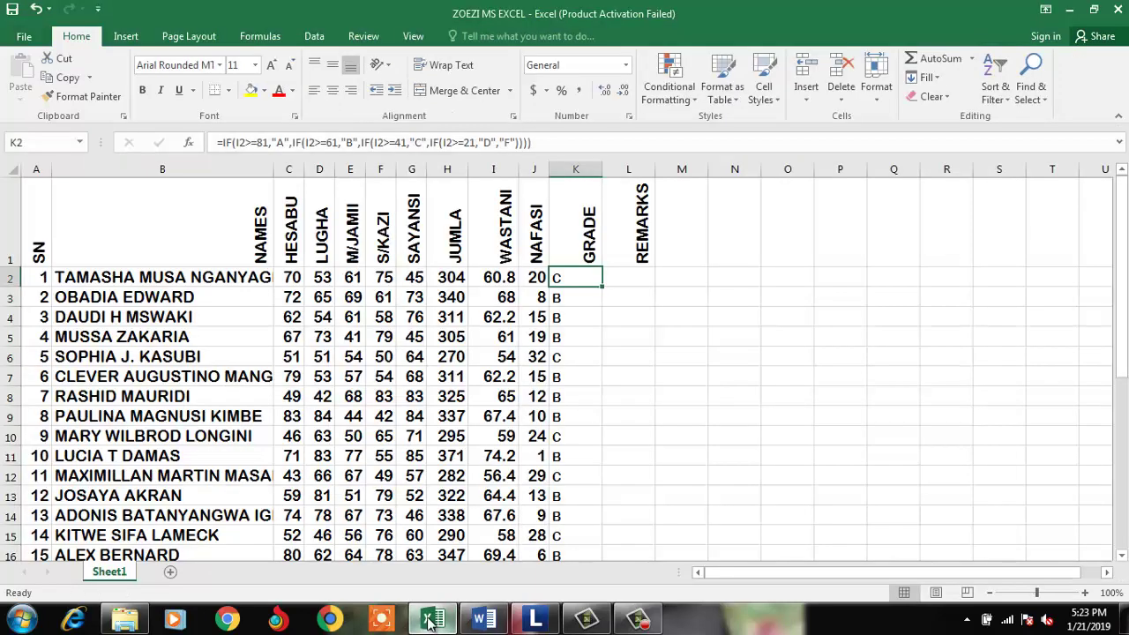
click(625, 276)
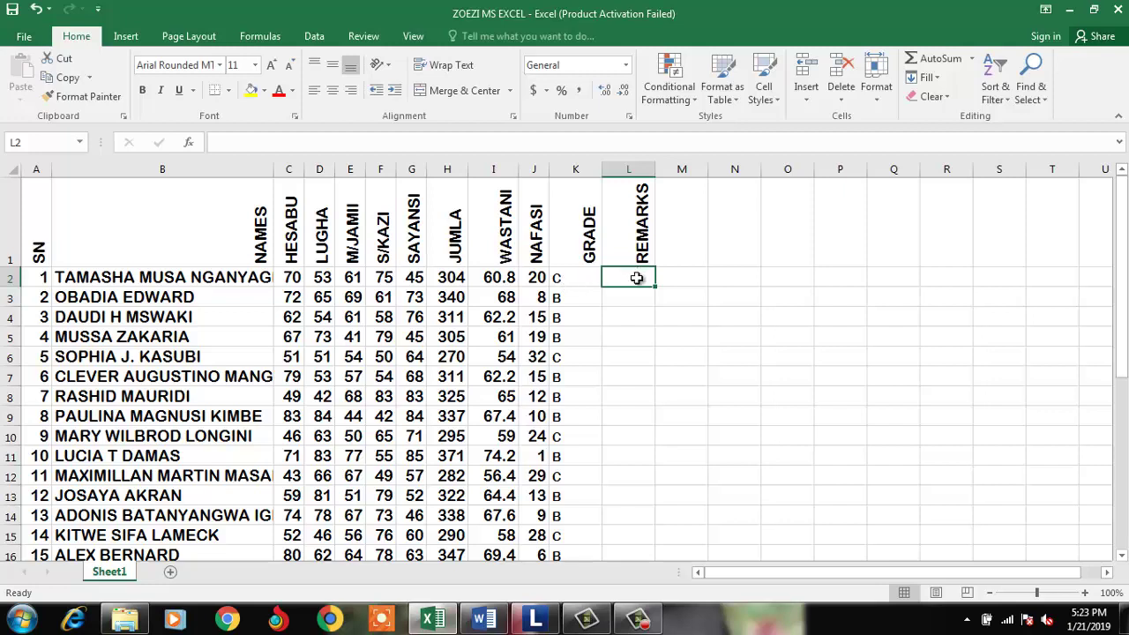
text(=)
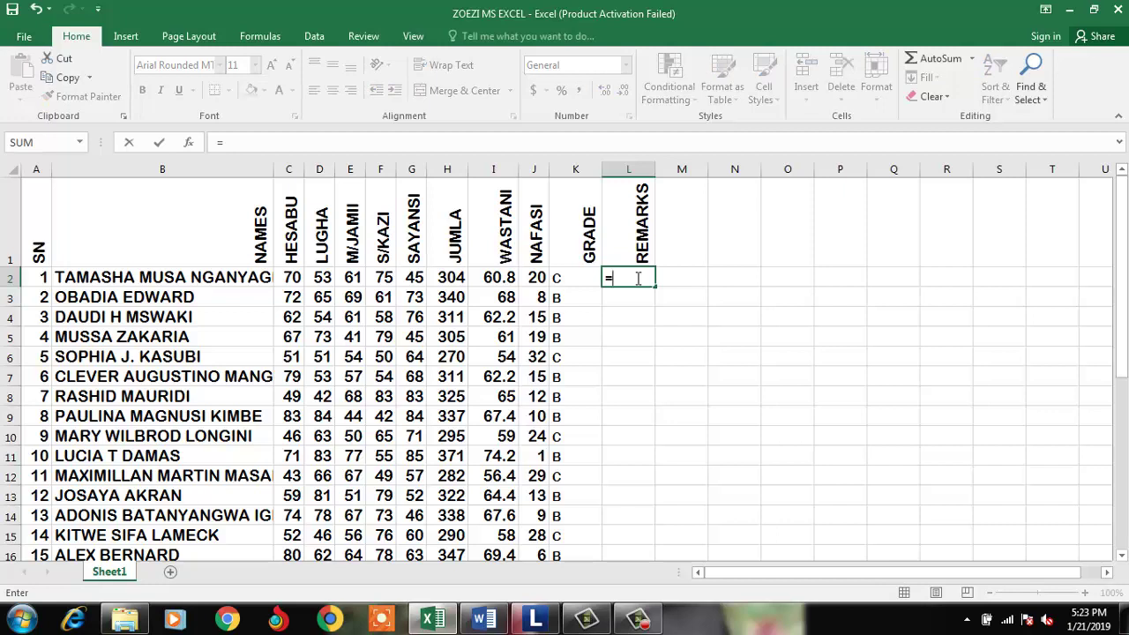
text(IF()
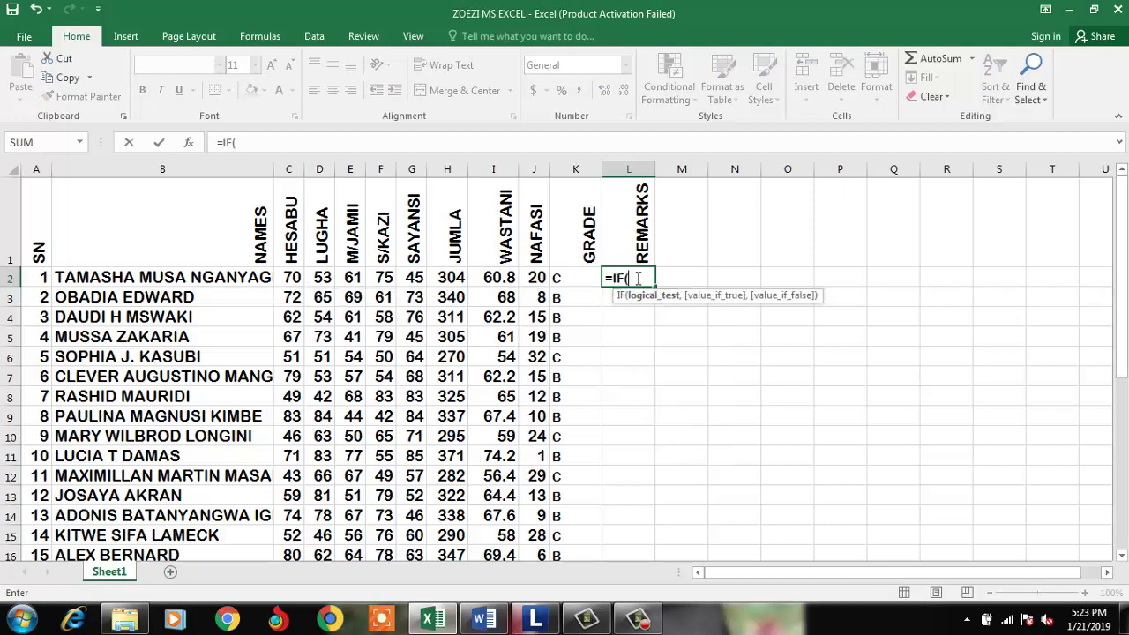
click(574, 281)
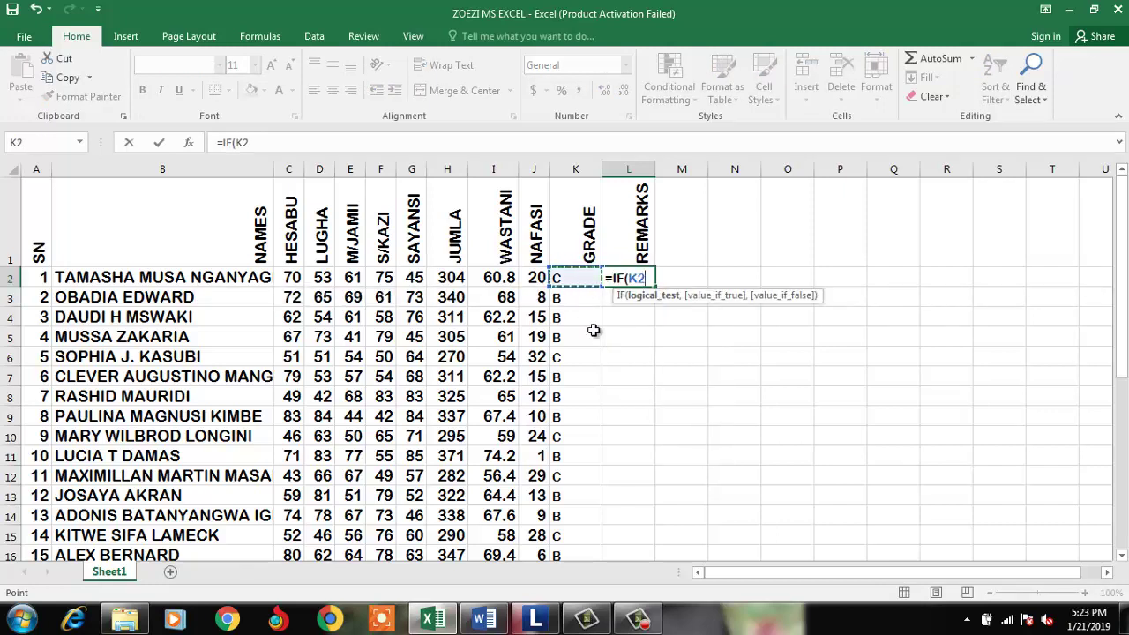
text(=)
text("A")
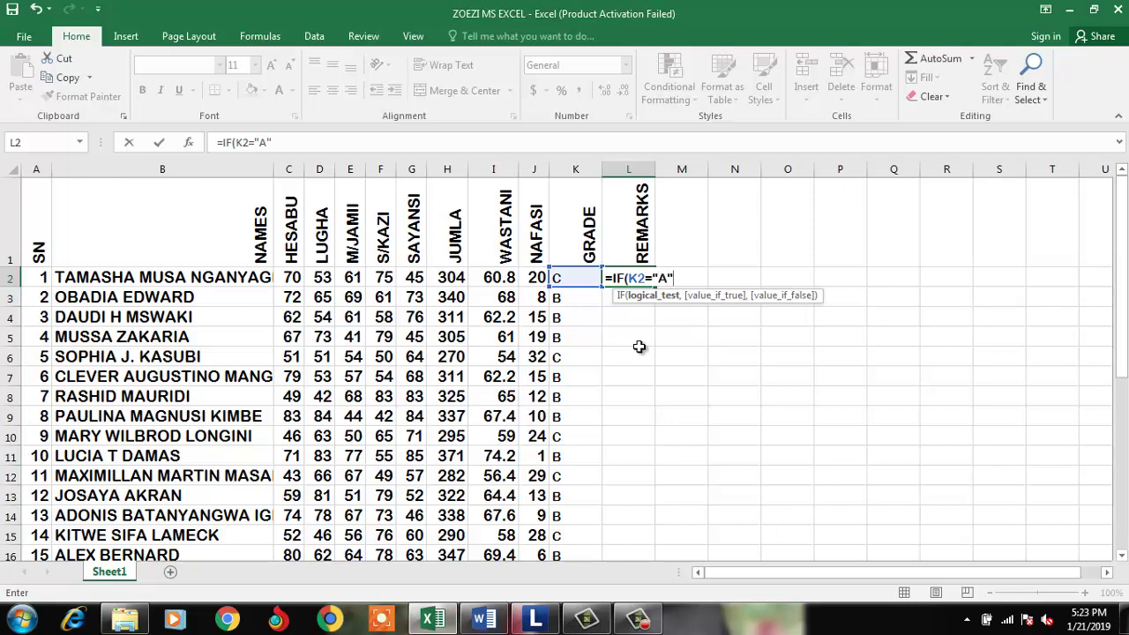
text(,)
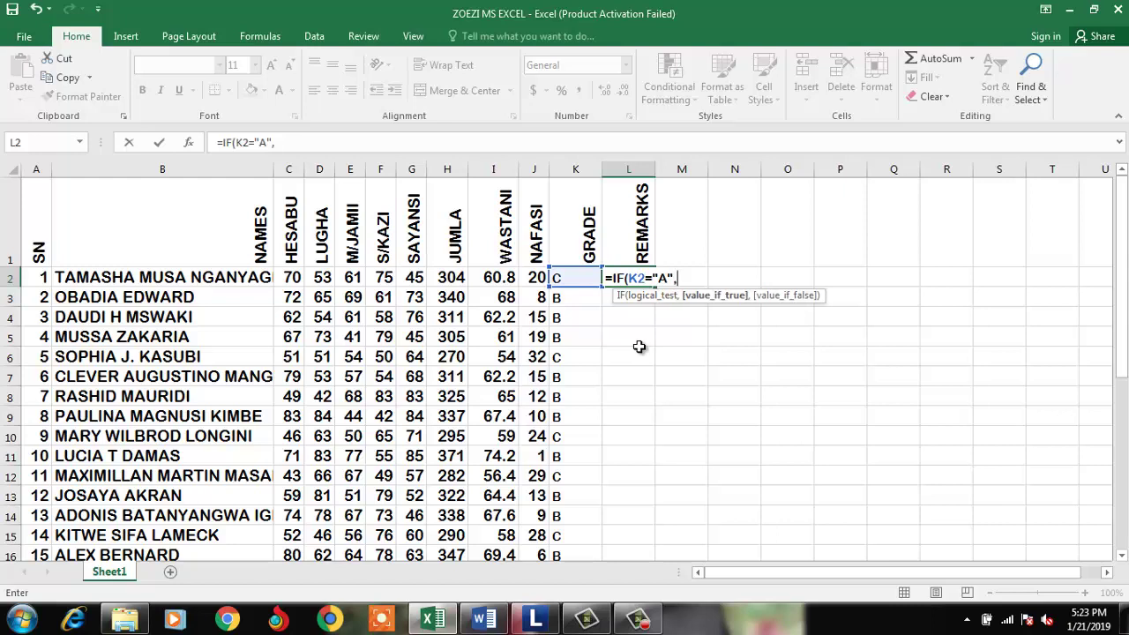
text(")
text(EXLEE)
key(BackSpace)
key(BackSpace)
key(BackSpace)
text(CELLENT)
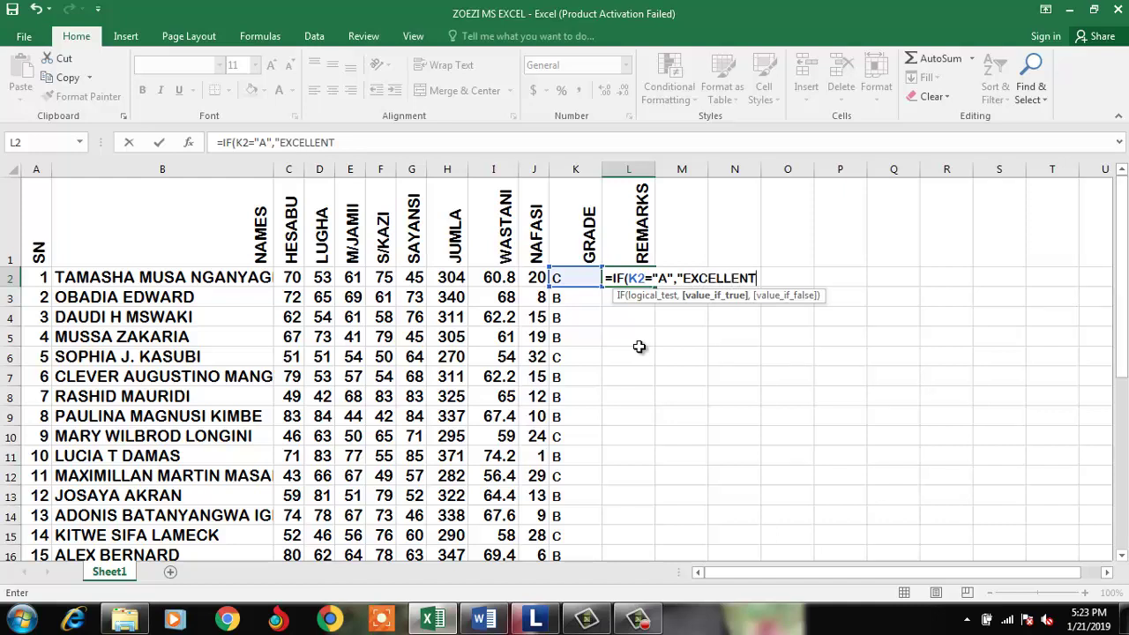
text(")
text(,)
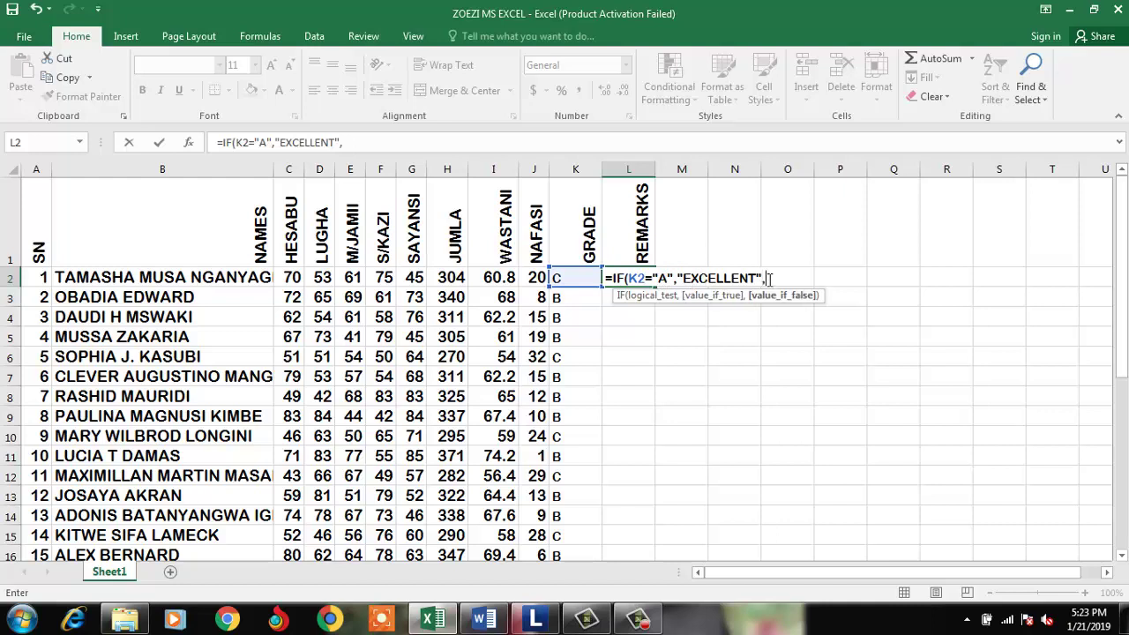
text(IF()
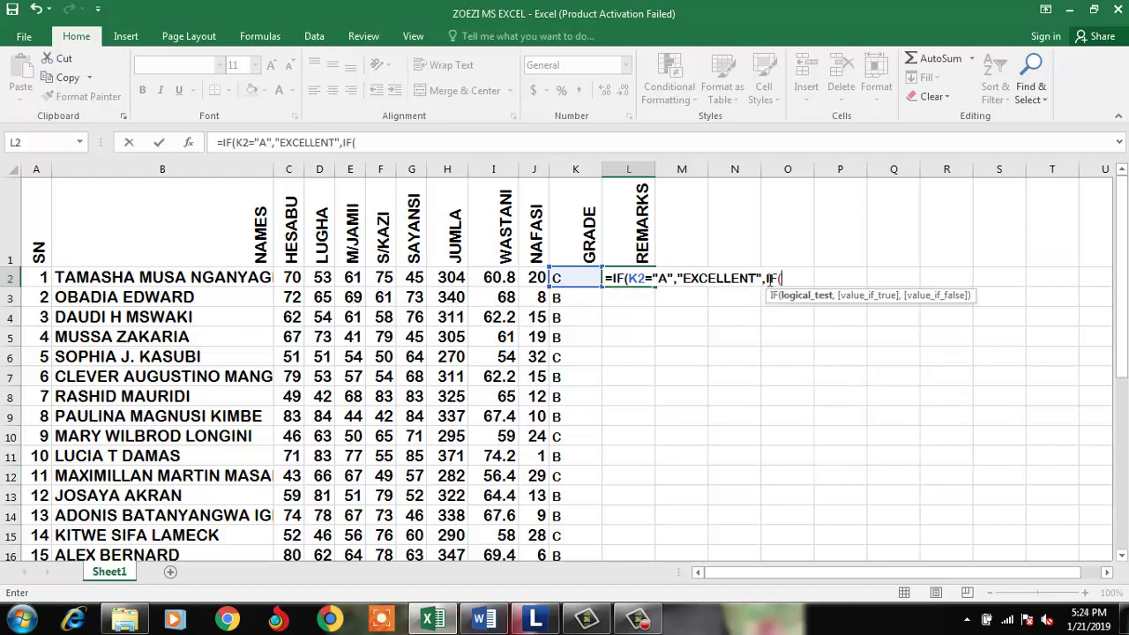
Step: Add the nested tests giving GOOD for grade B and AVERAGE for grade C
click(582, 276)
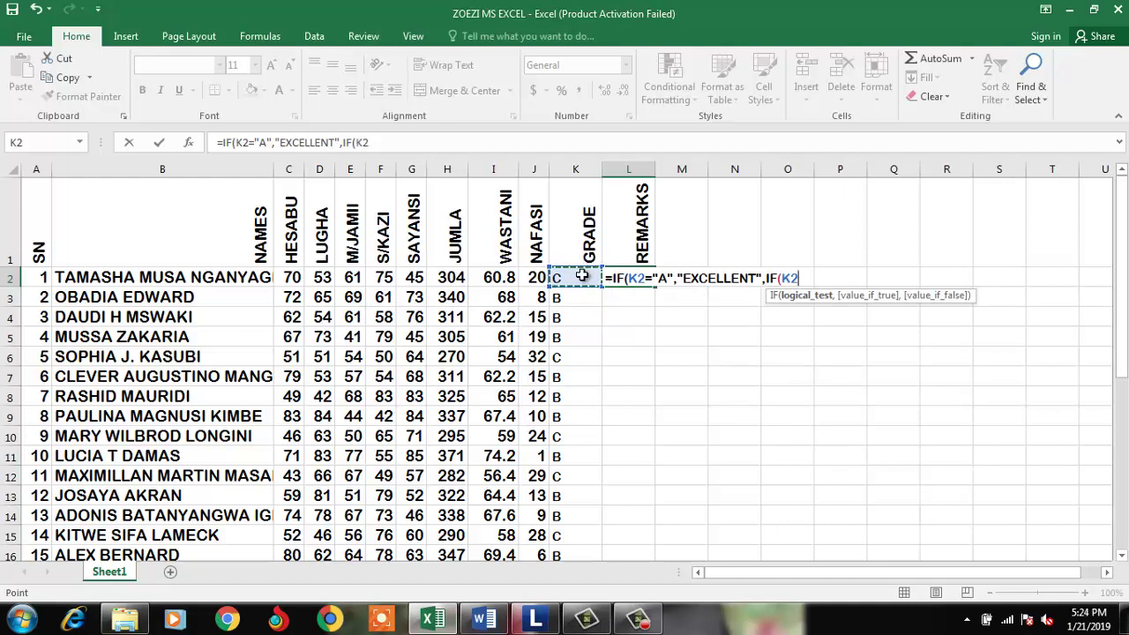
text(="b)
key(BackSpace)
text(B)
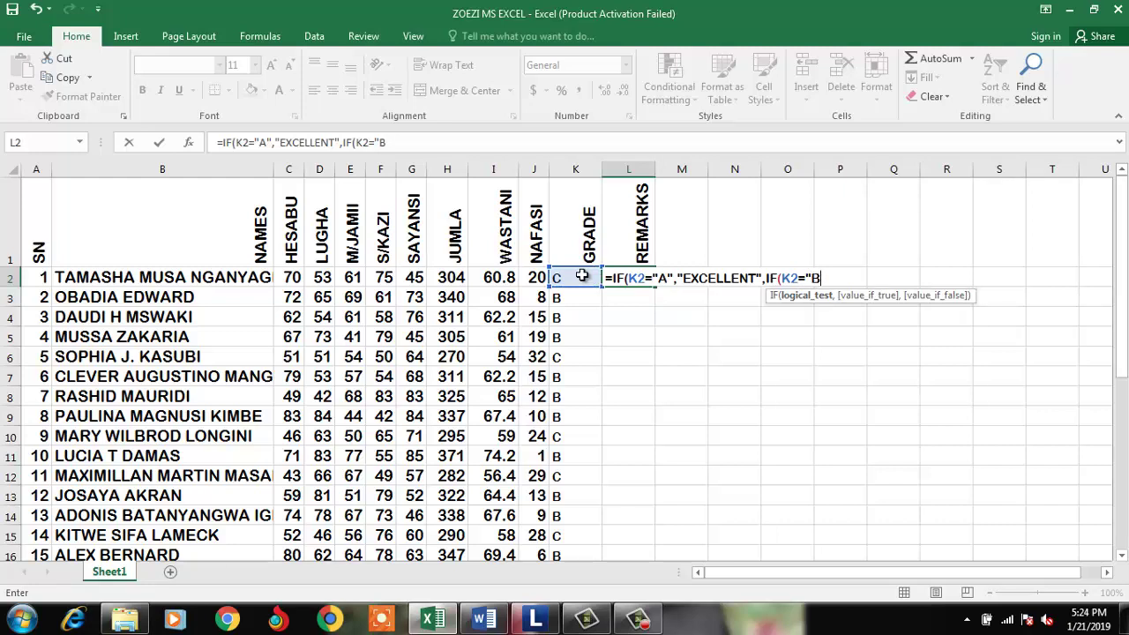
text(",)
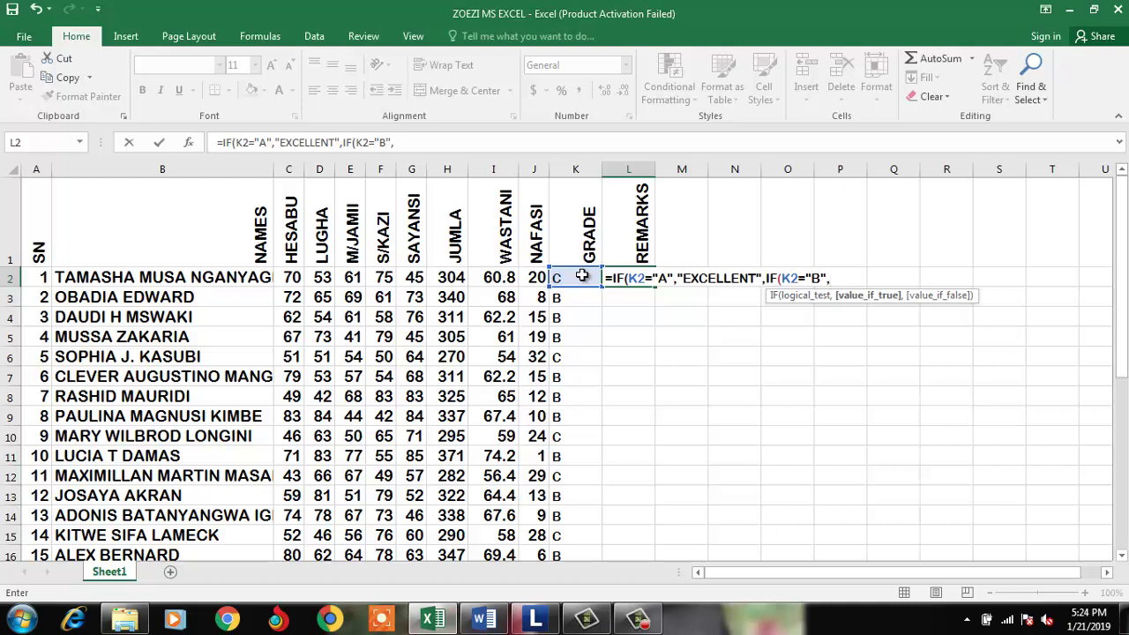
text("GOOD",IF)
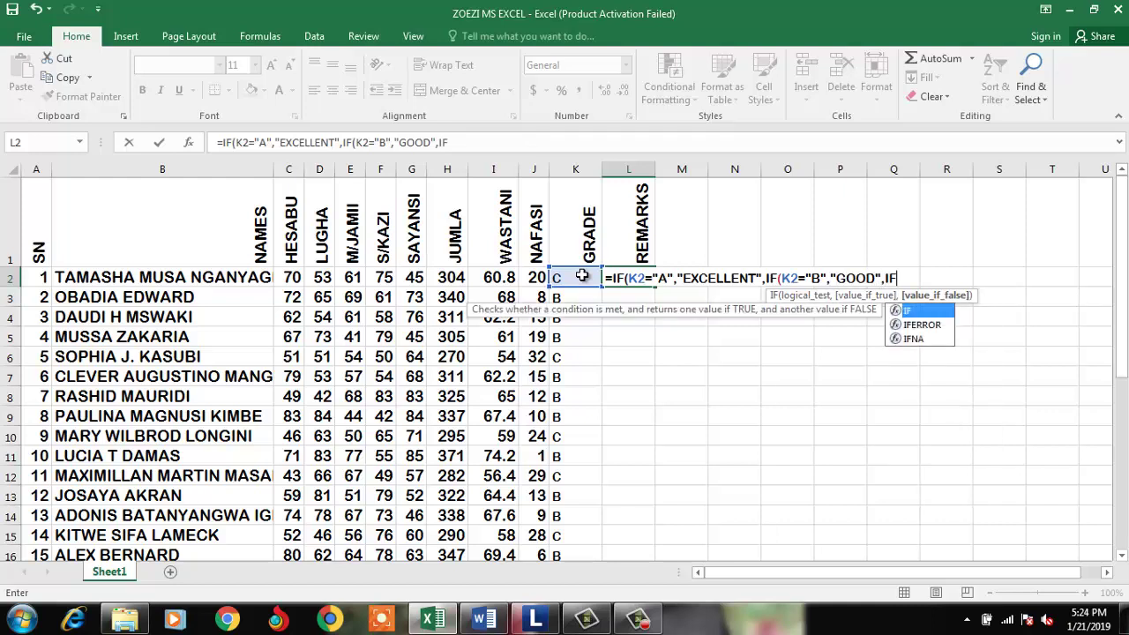
text(()
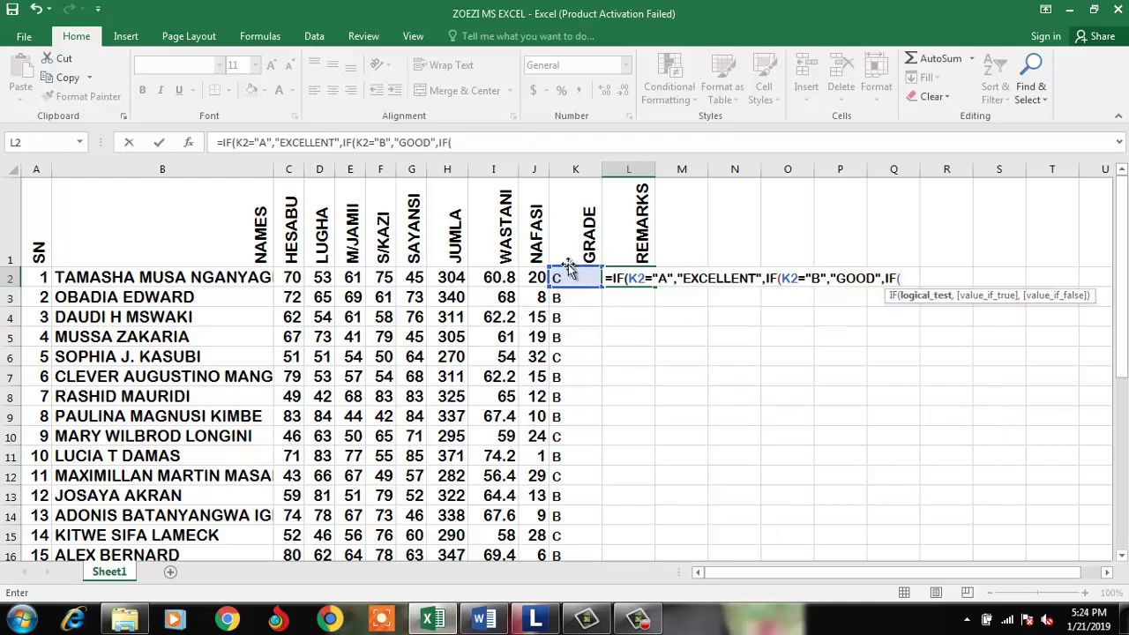
click(569, 277)
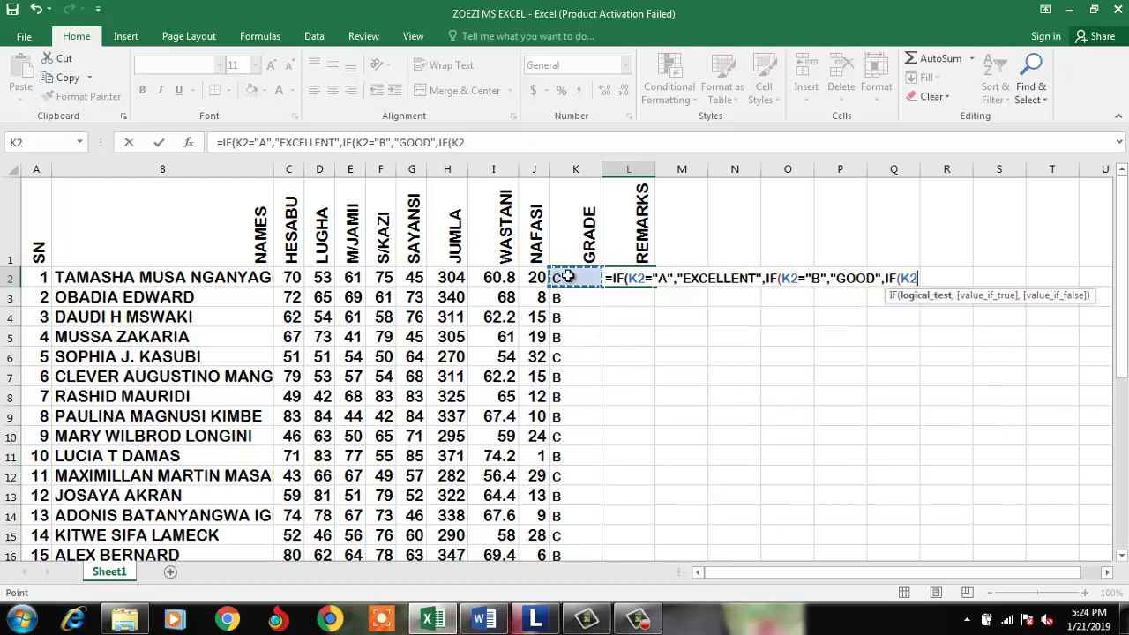
text(="C",)
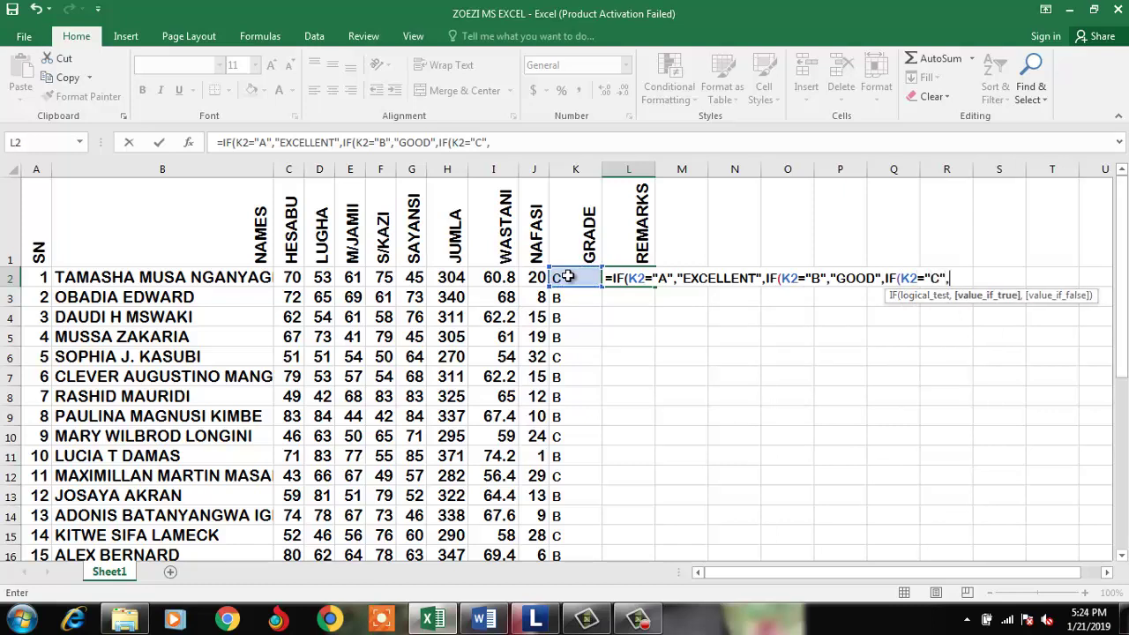
text(AVERAGE)
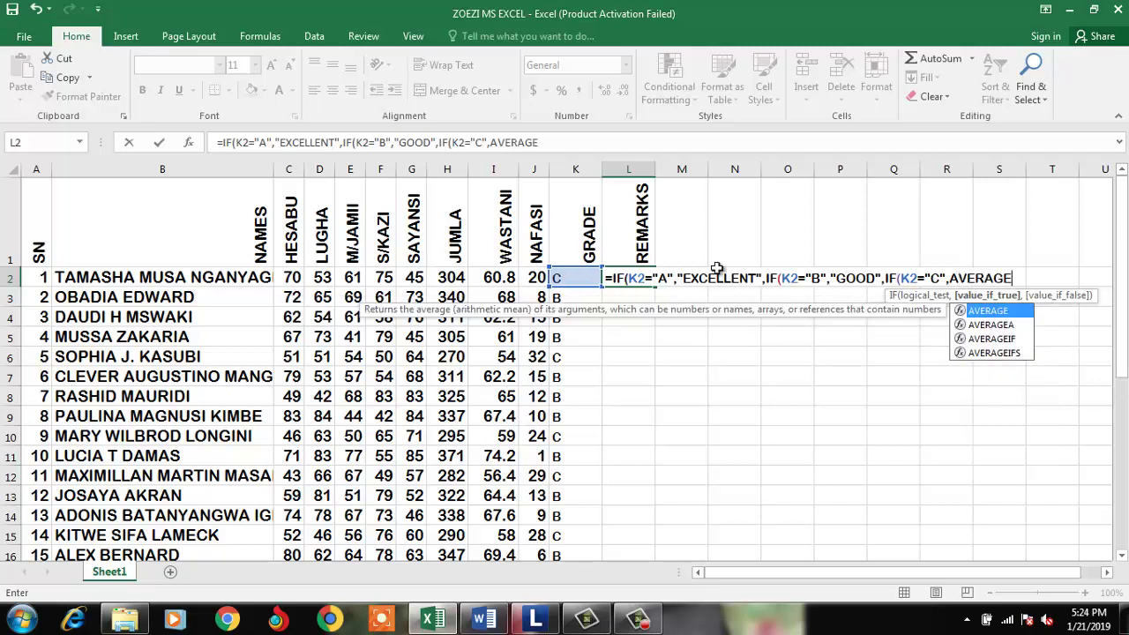
click(950, 278)
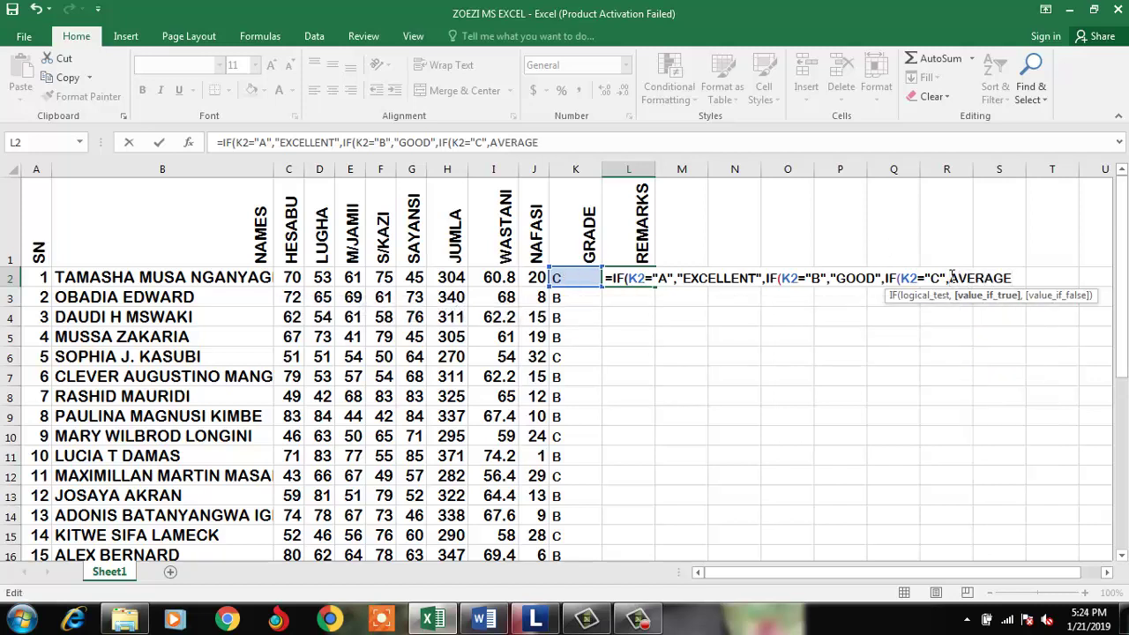
text(")
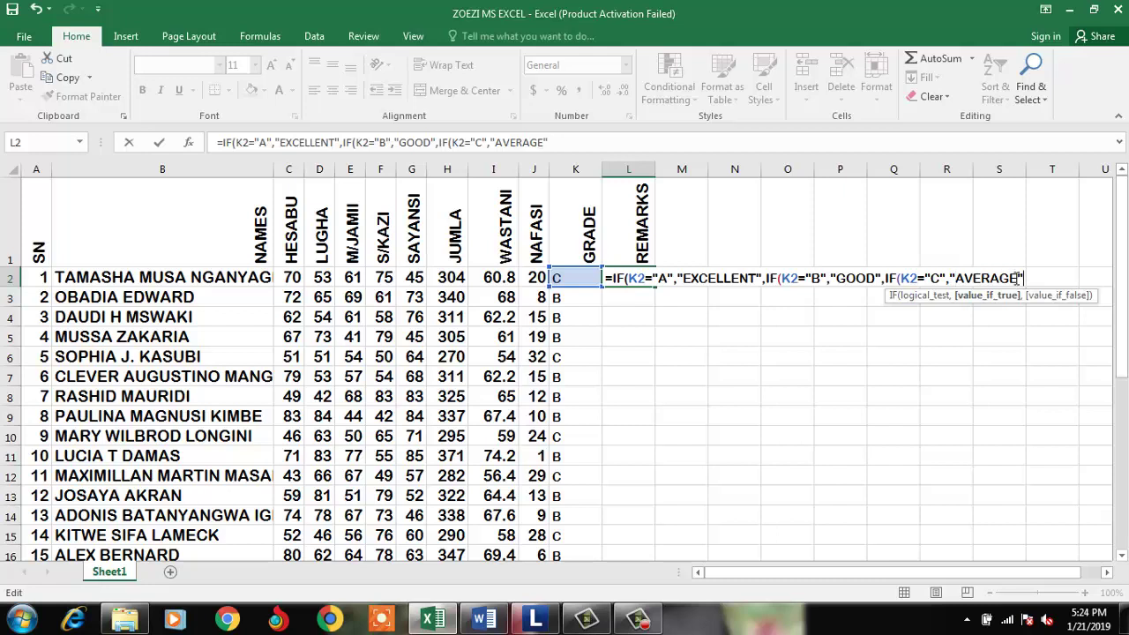
text(,)
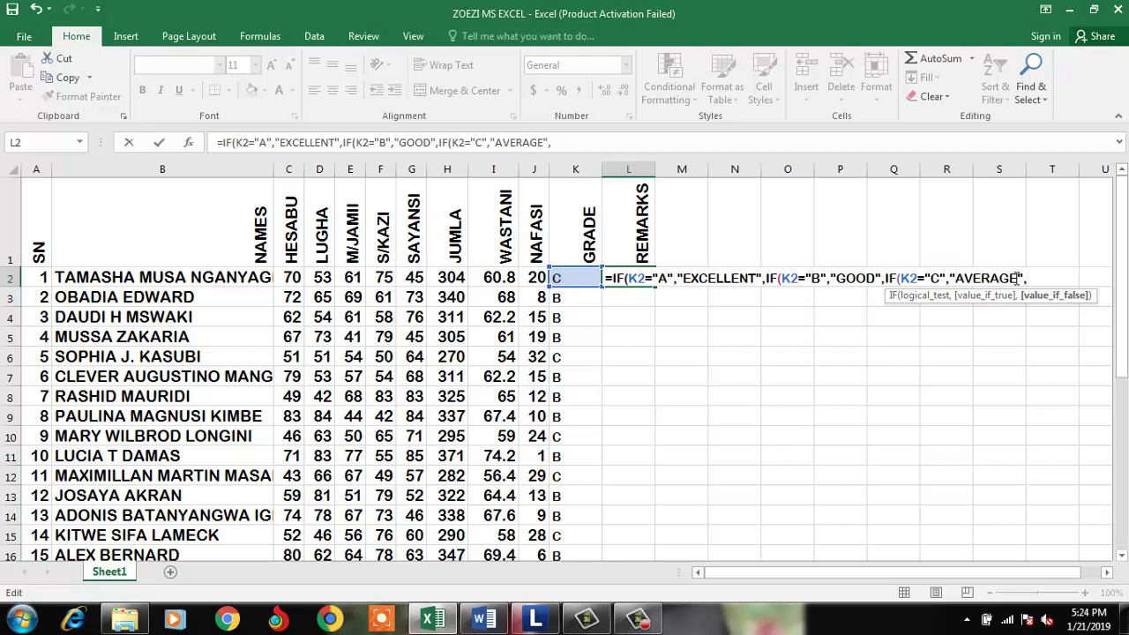
text(IF()
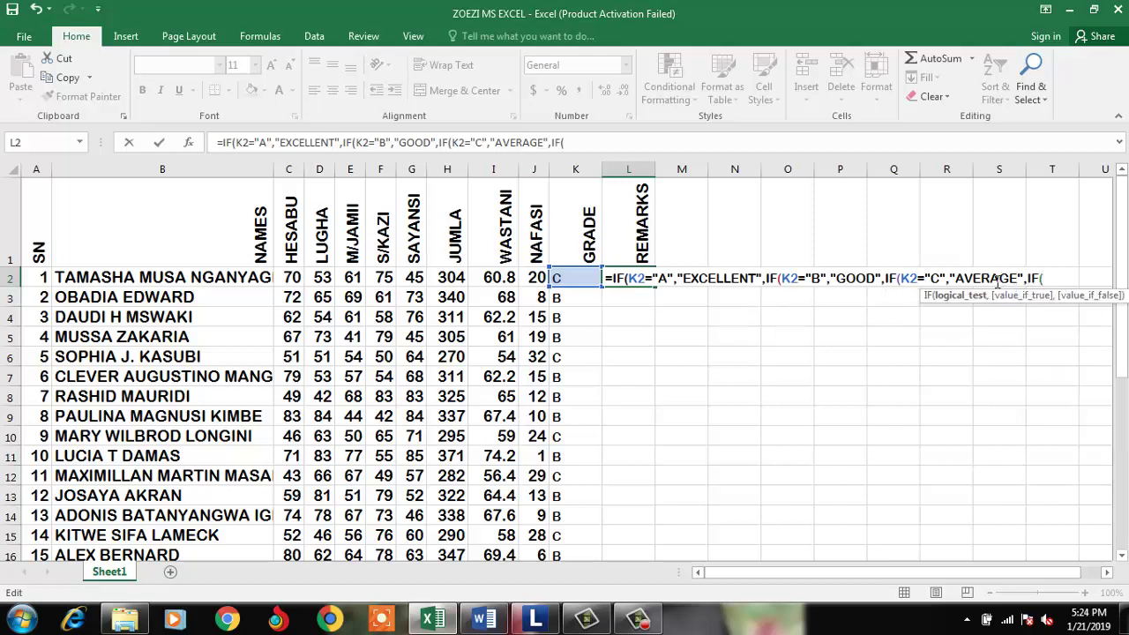
Step: Finish L2 with POOR for grade D, otherwise VERY POOR, closing all parentheses
click(585, 279)
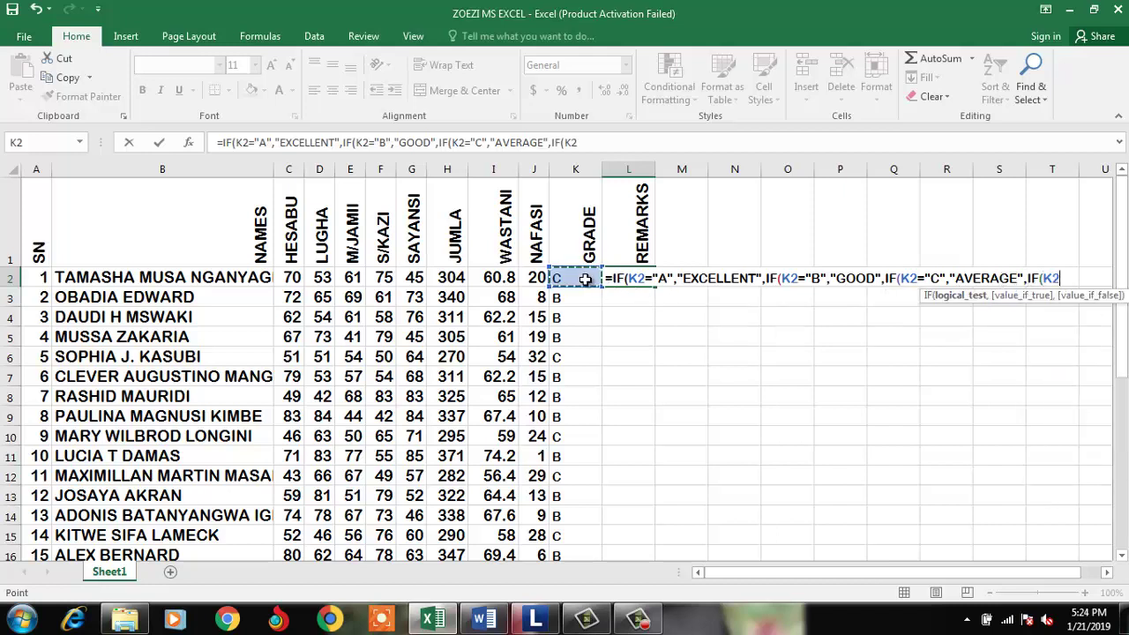
text(=)
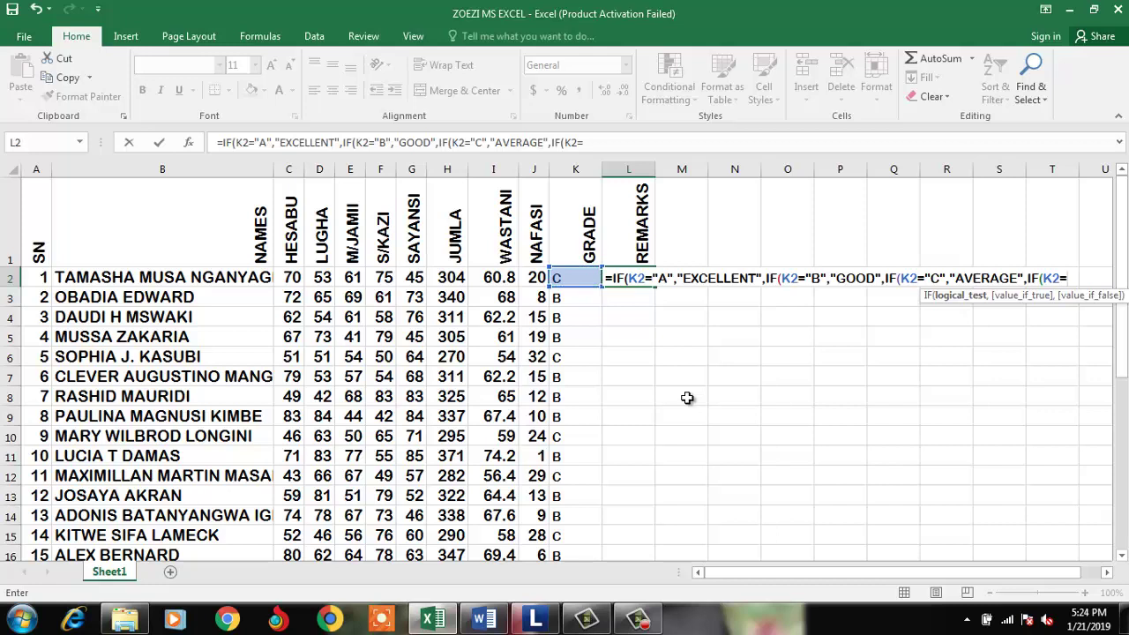
text("D",)
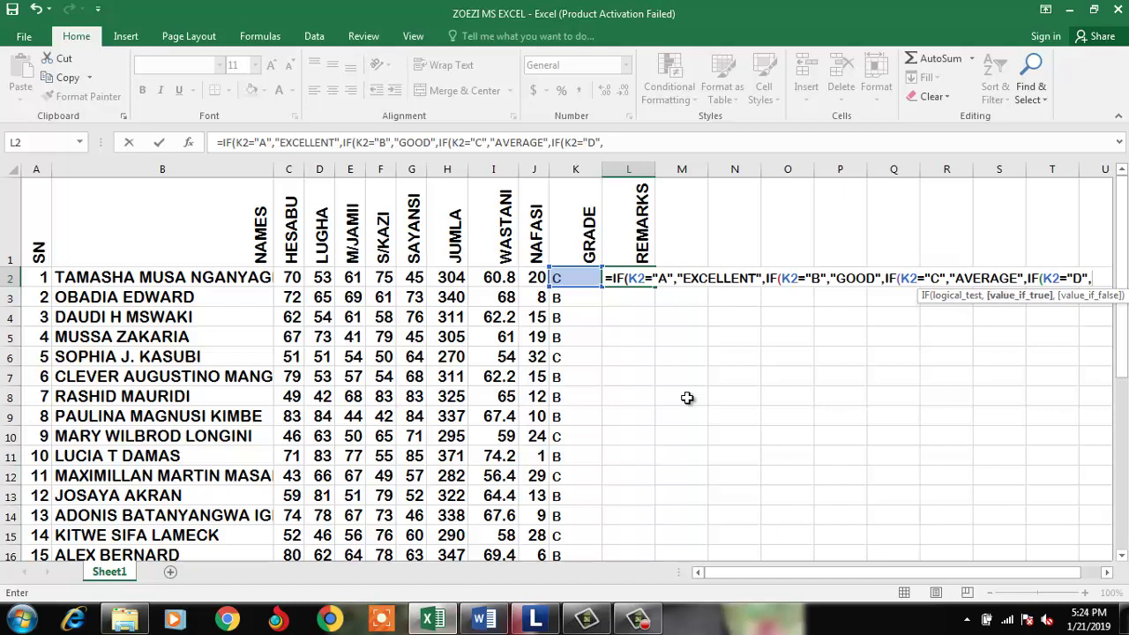
text("POO)
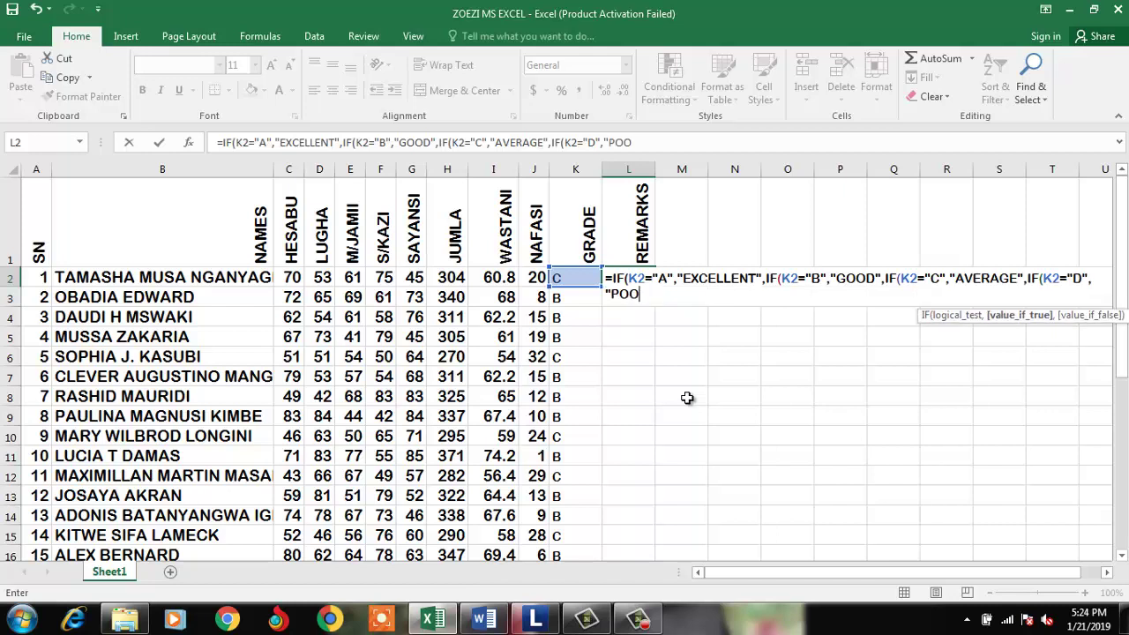
text(R")
text(,)
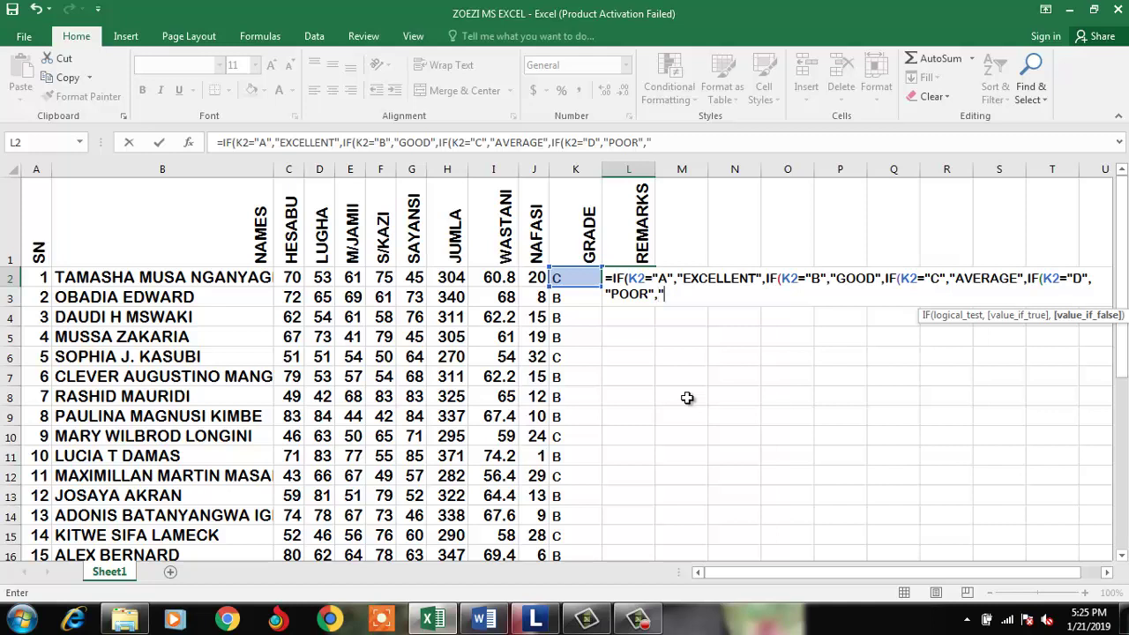
text(RY POOR)
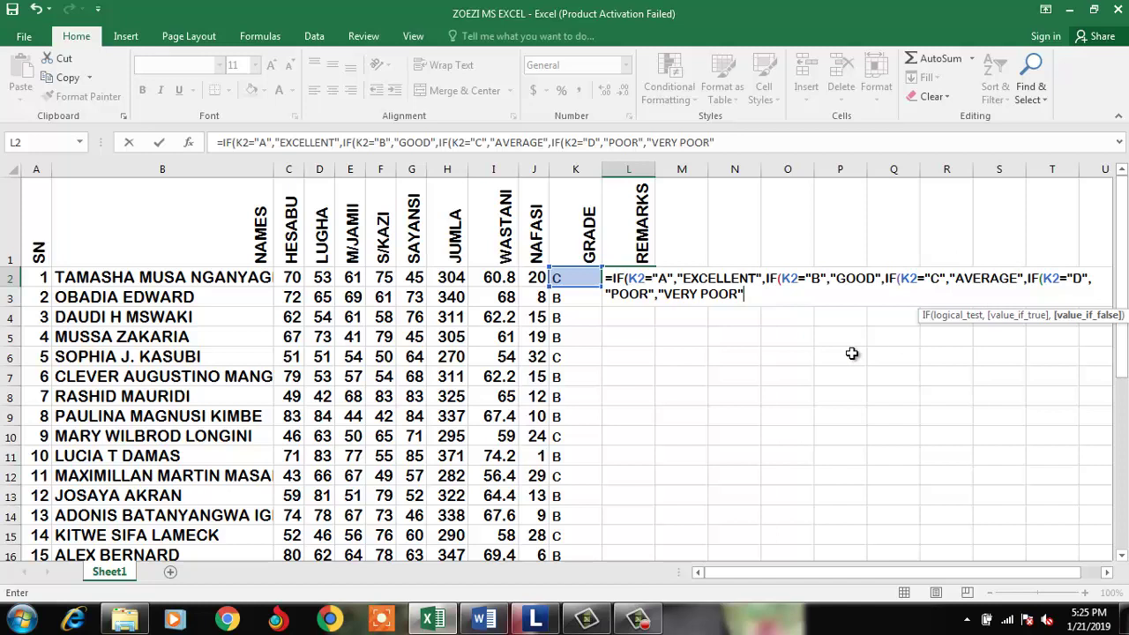
text())))
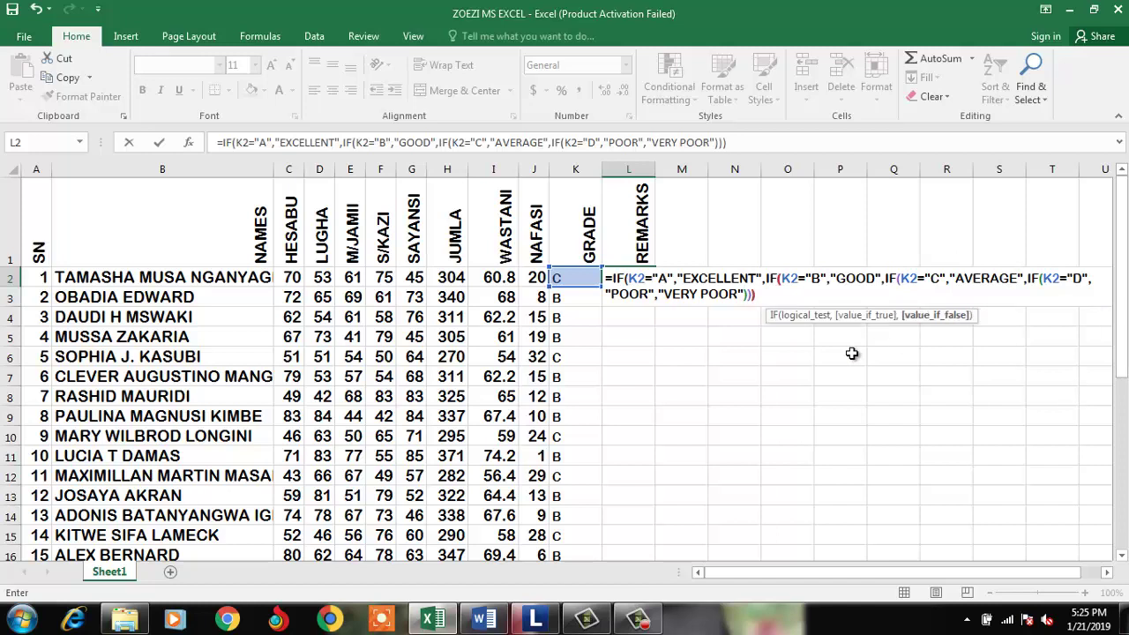
text())
Step: Commit the REMARKS formula in L2, copy it down to L35, and autofit column L
key(Return)
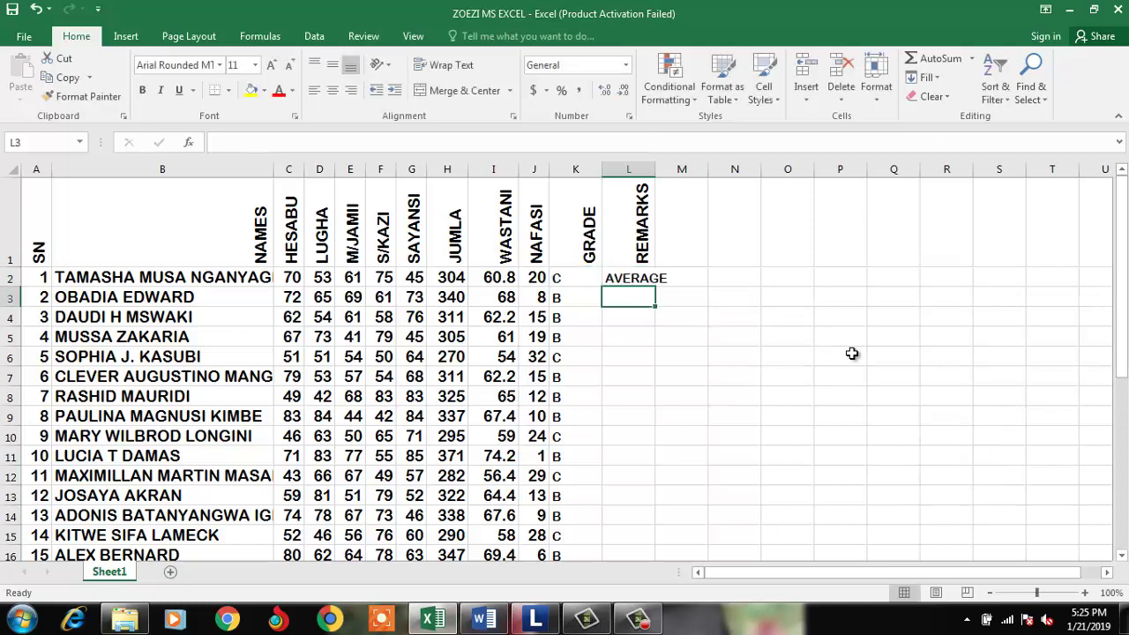
click(646, 280)
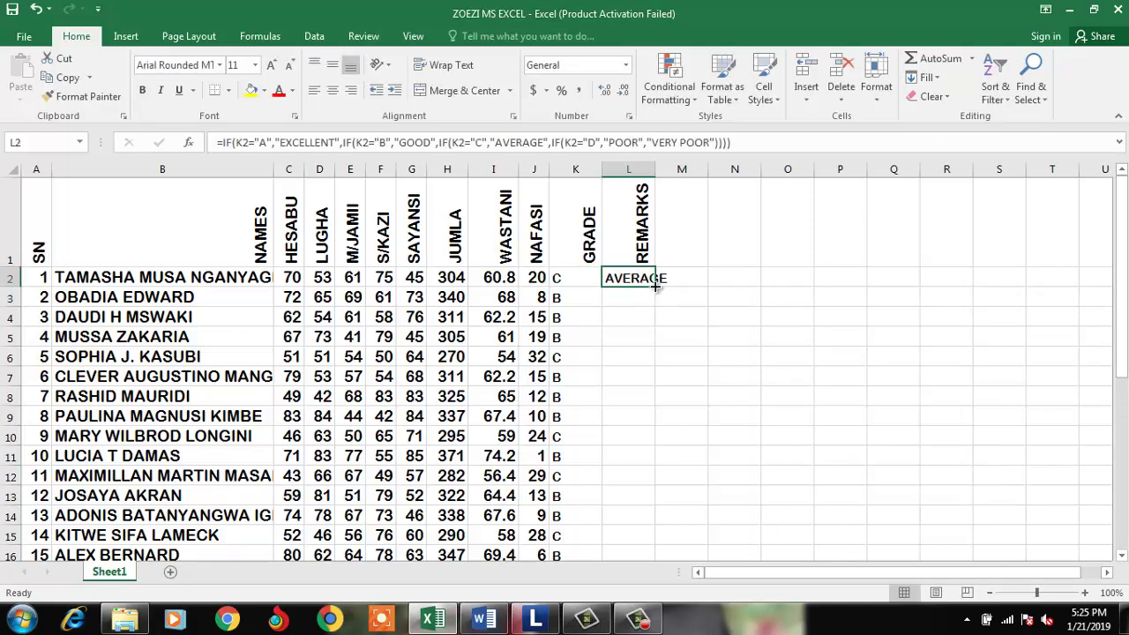
double_click(653, 288)
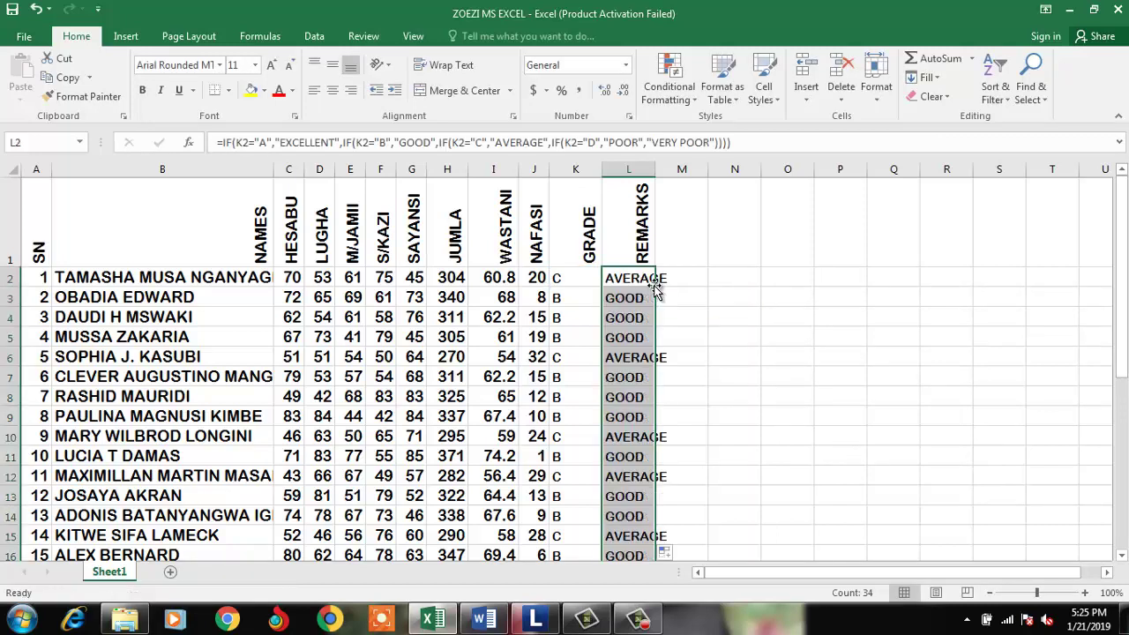
double_click(654, 167)
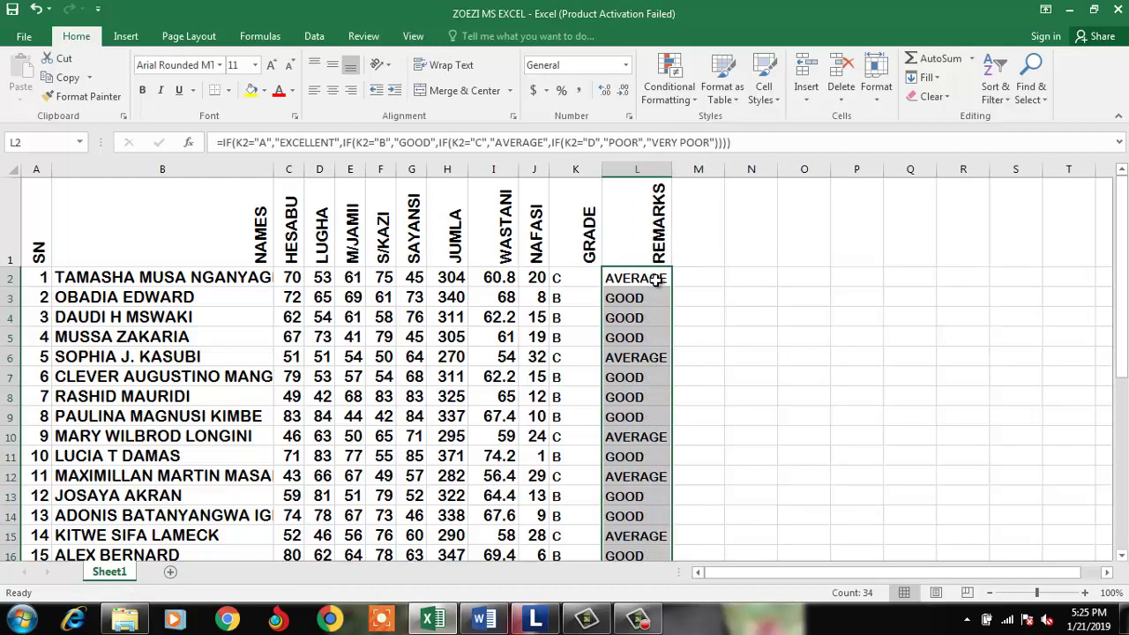
Step: Spot-check the copied remarks in column L, including rows 3 and 15, down to the last student
click(657, 277)
click(650, 297)
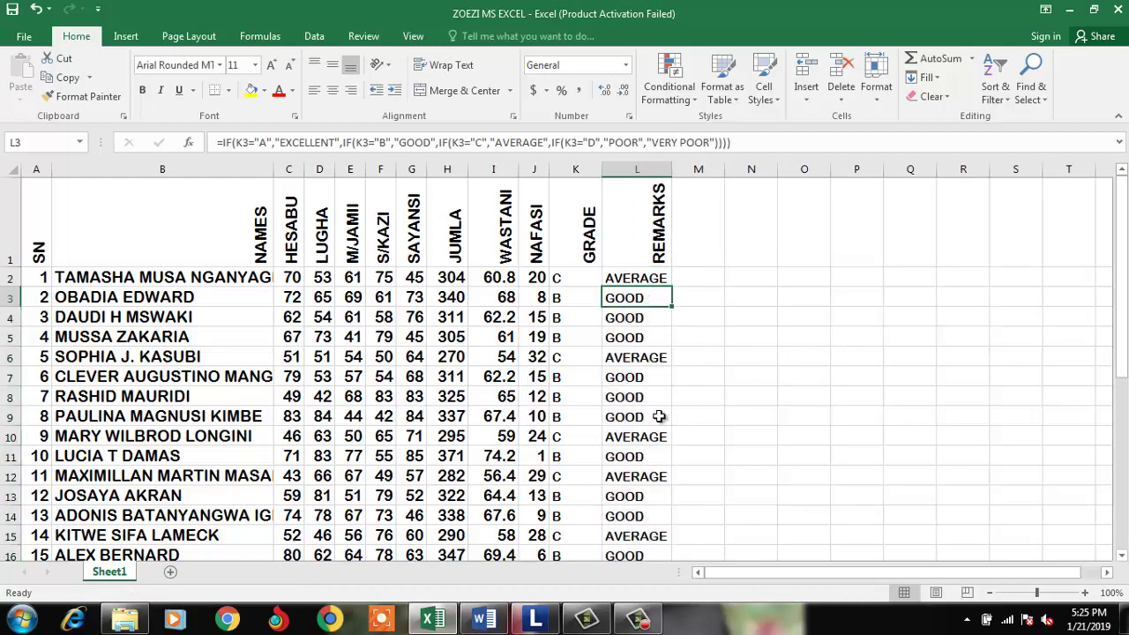
click(656, 534)
key(Down)
key(Down)
key(Down)
key(Down)
key(Down)
key(Down)
key(Down)
key(Down)
key(Down)
key(Down)
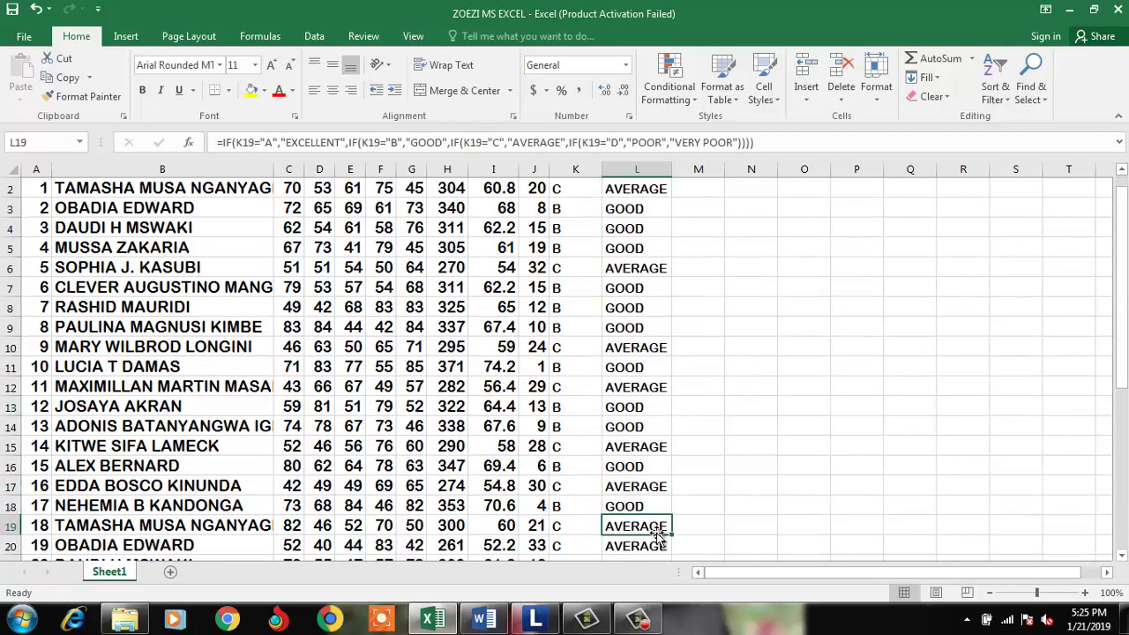
key(Down)
key(Down)
key(Down)
key(Down)
key(Down)
key(Down)
key(Down)
key(Down)
key(Down)
key(Down)
key(Down)
key(Down)
key(Down)
key(Down)
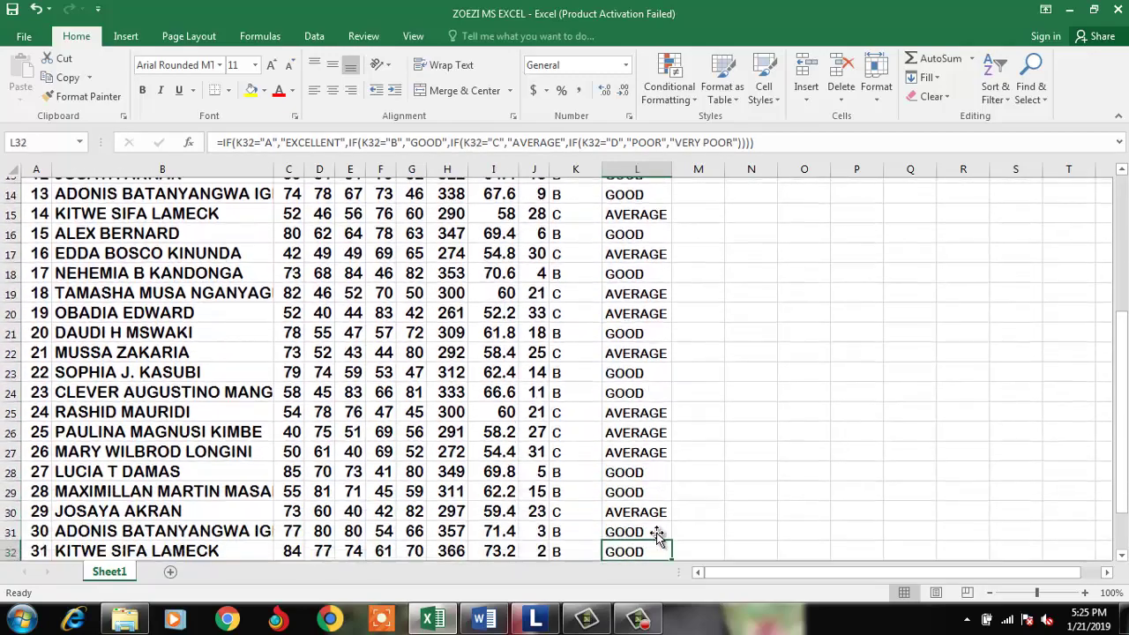
key(Up)
key(Up)
key(Up)
key(Up)
key(Up)
key(Up)
key(Up)
key(Up)
key(Up)
key(Up)
key(Up)
key(Up)
key(Up)
key(Up)
key(Up)
key(Up)
key(Up)
key(Up)
key(Up)
key(Up)
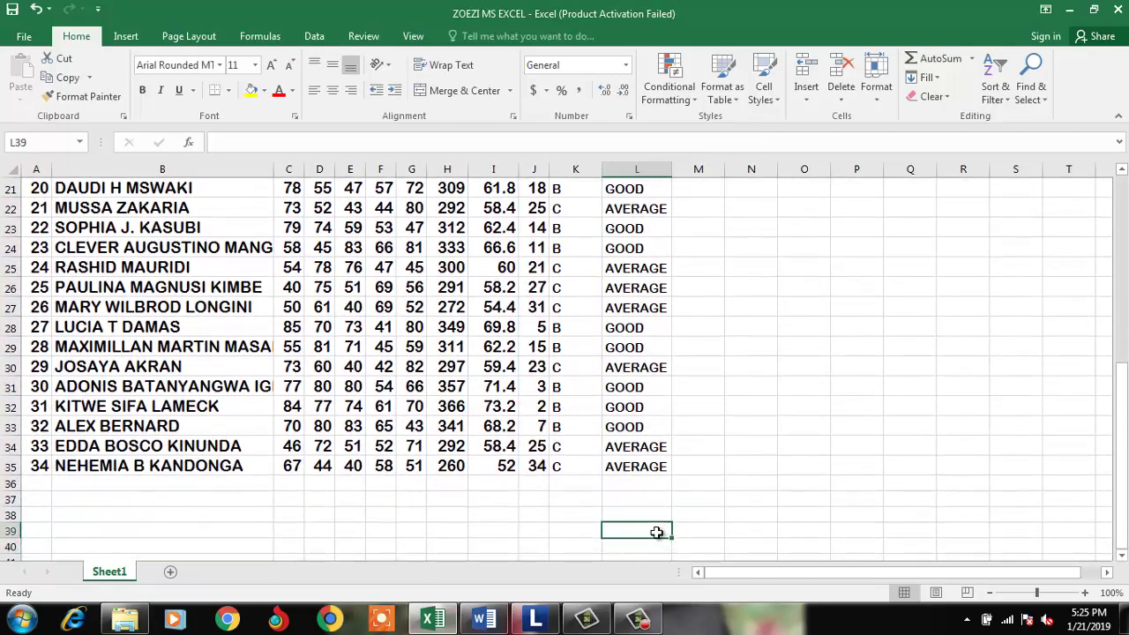
key(Up)
key(Up)
key(Up)
key(Up)
key(Up)
key(Up)
key(Up)
key(Up)
key(Up)
key(Up)
key(Up)
key(Up)
key(Up)
key(Up)
key(Up)
key(Up)
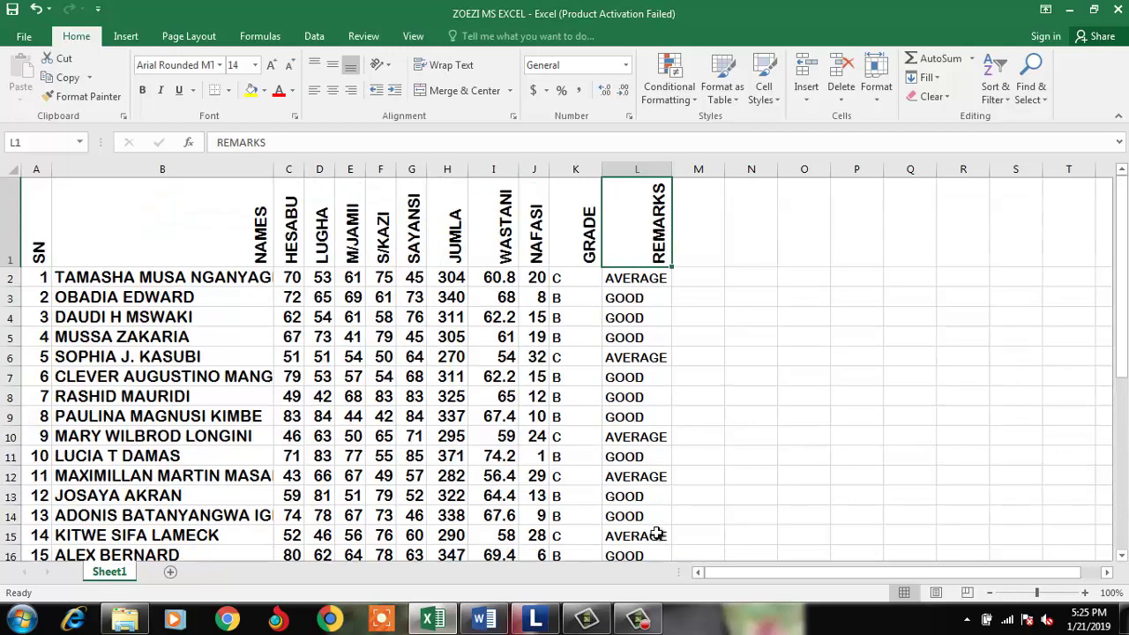
click(630, 282)
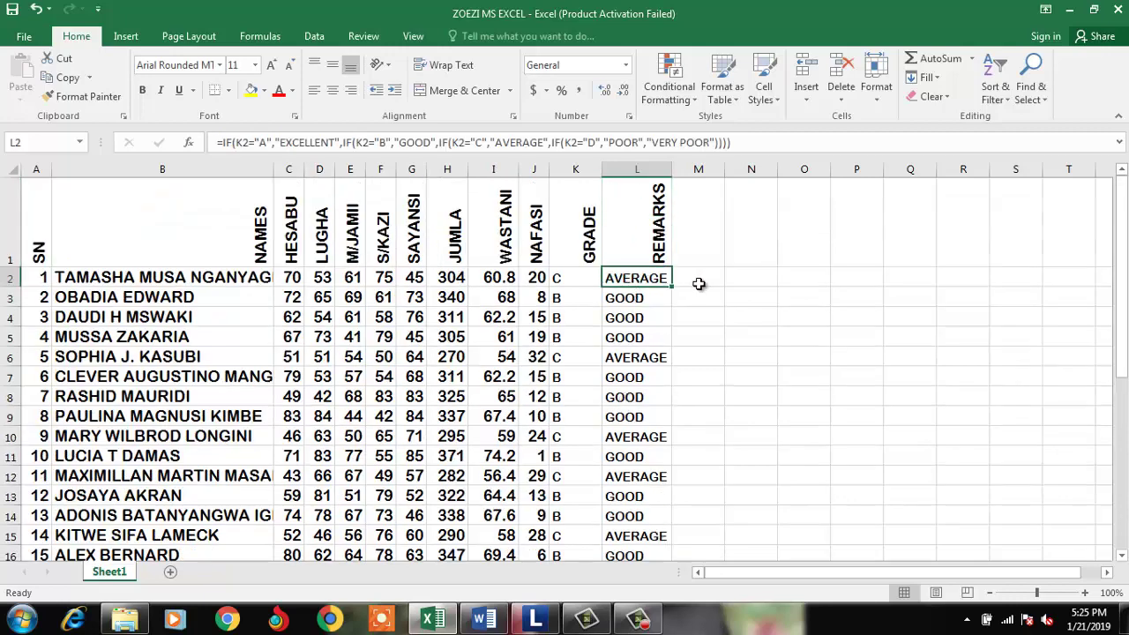
click(586, 280)
click(646, 274)
click(586, 280)
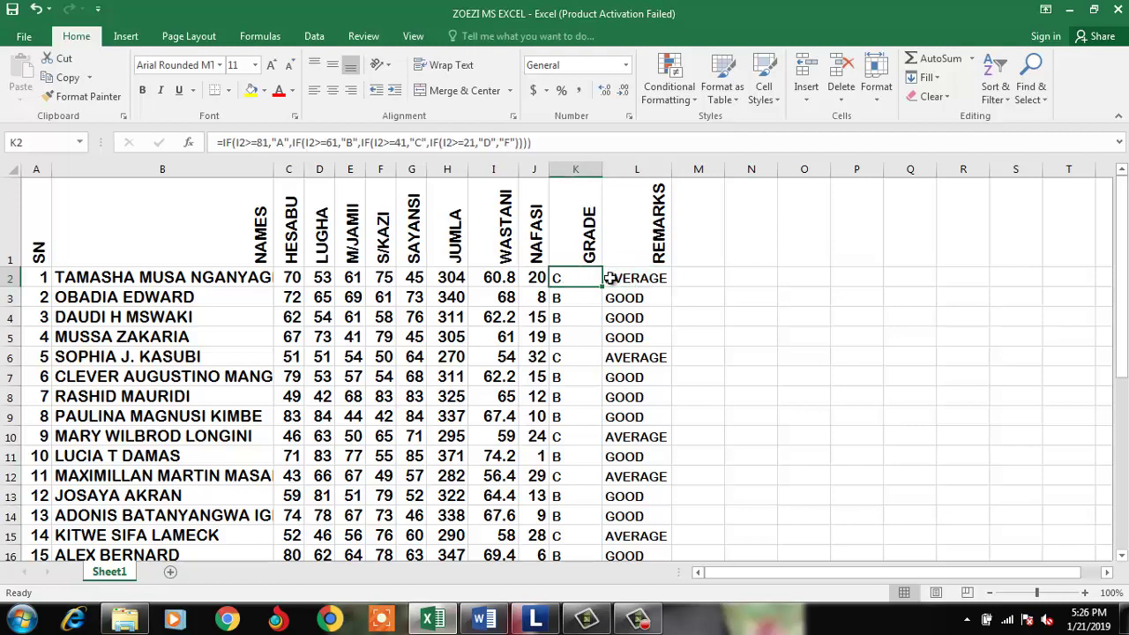
click(632, 280)
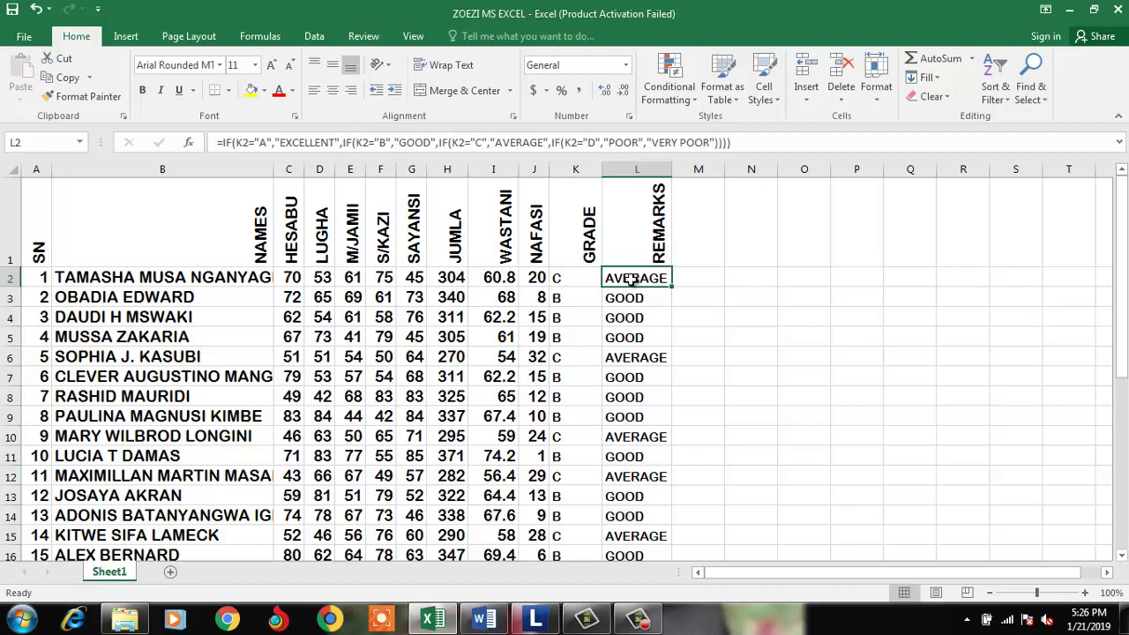
click(581, 279)
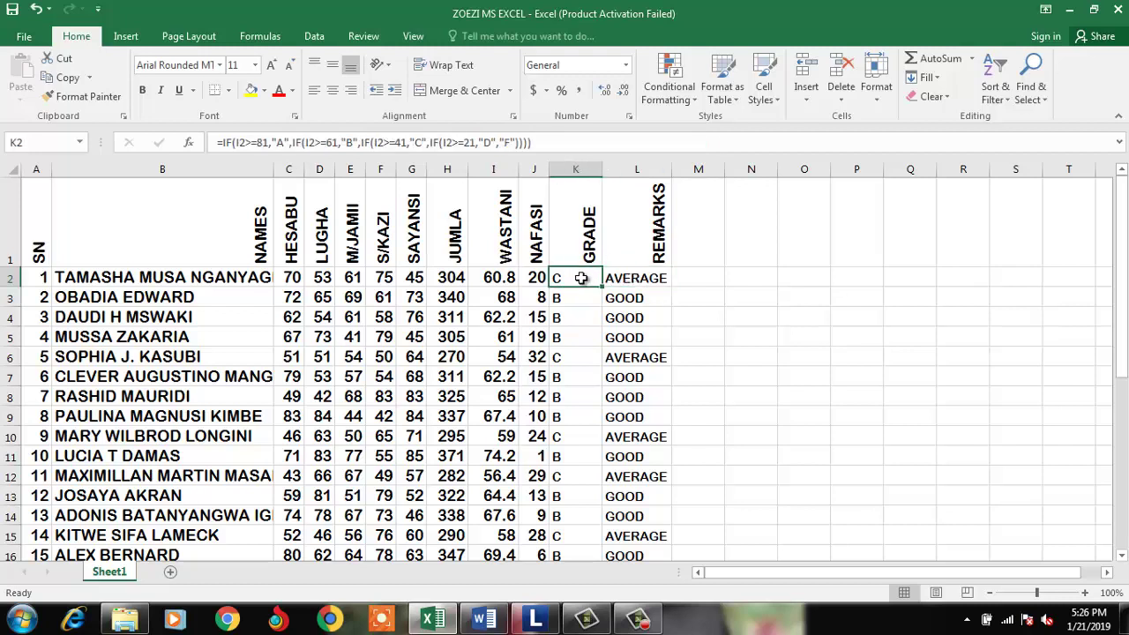